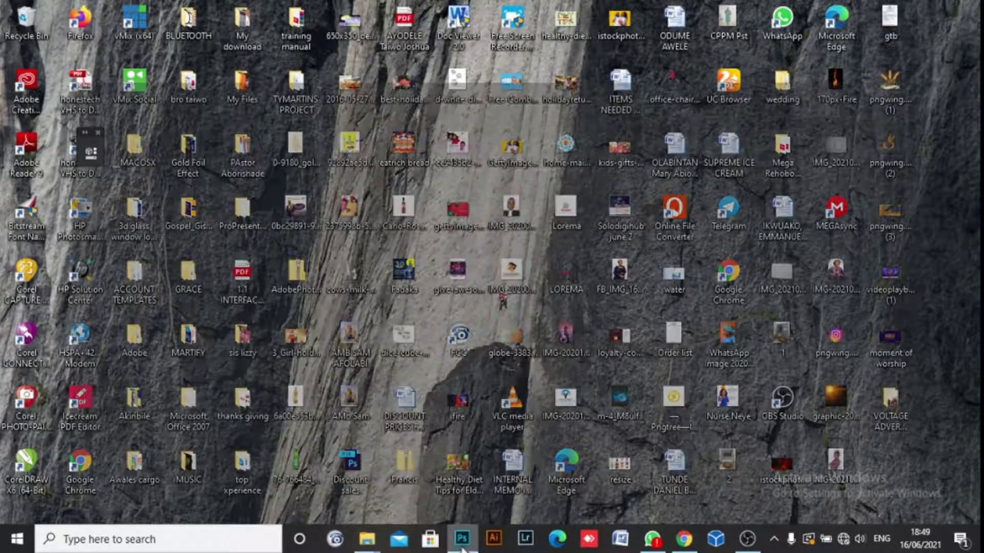
# Step: Open the desktop folder that holds the portrait photos, maximize its window and select the image IMG_3769
pyautogui.click(462, 546)
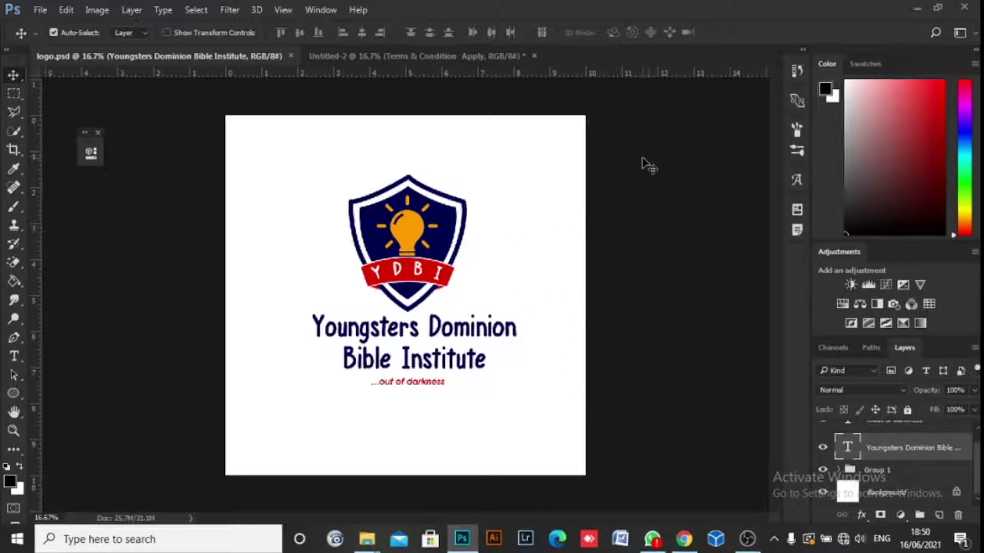
pyautogui.click(916, 6)
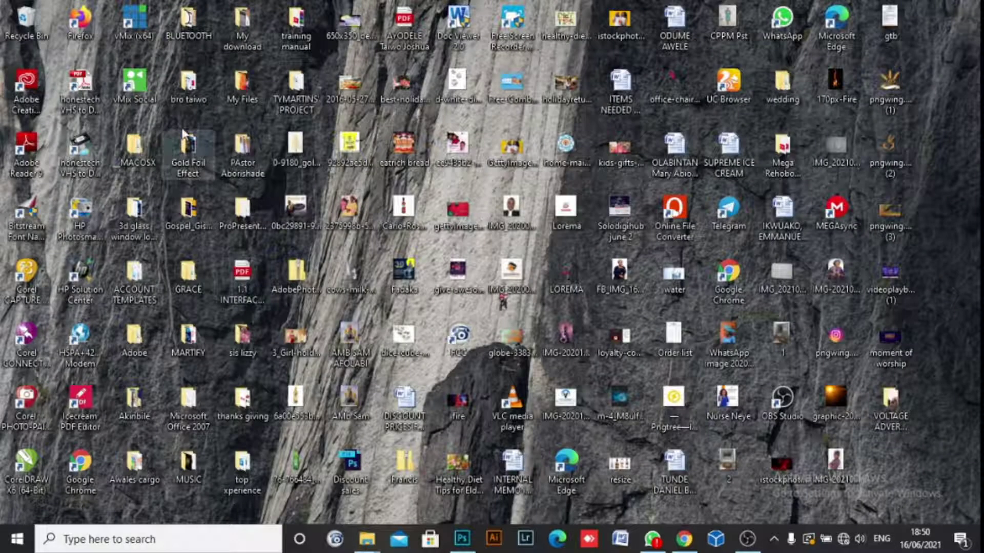
pyautogui.doubleClick(189, 92)
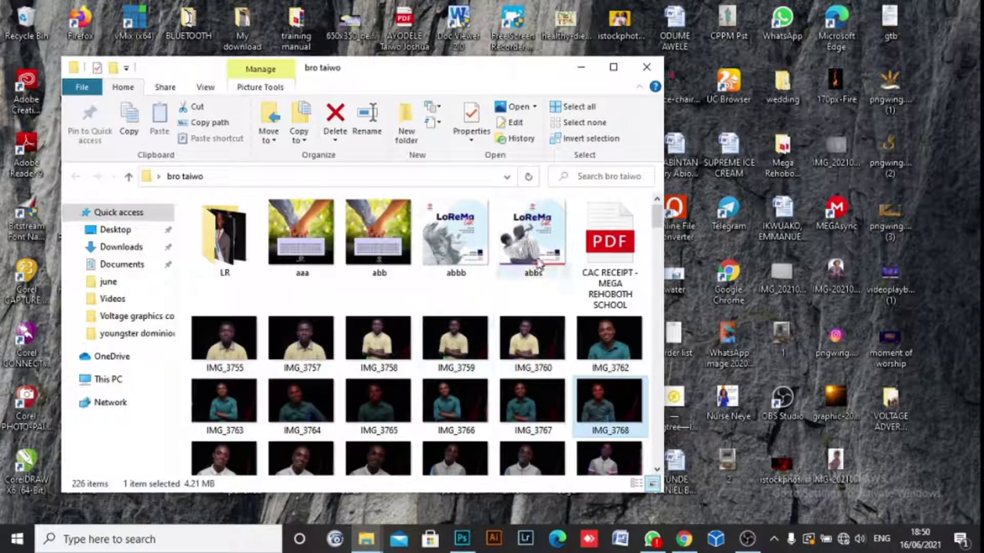
pyautogui.click(613, 66)
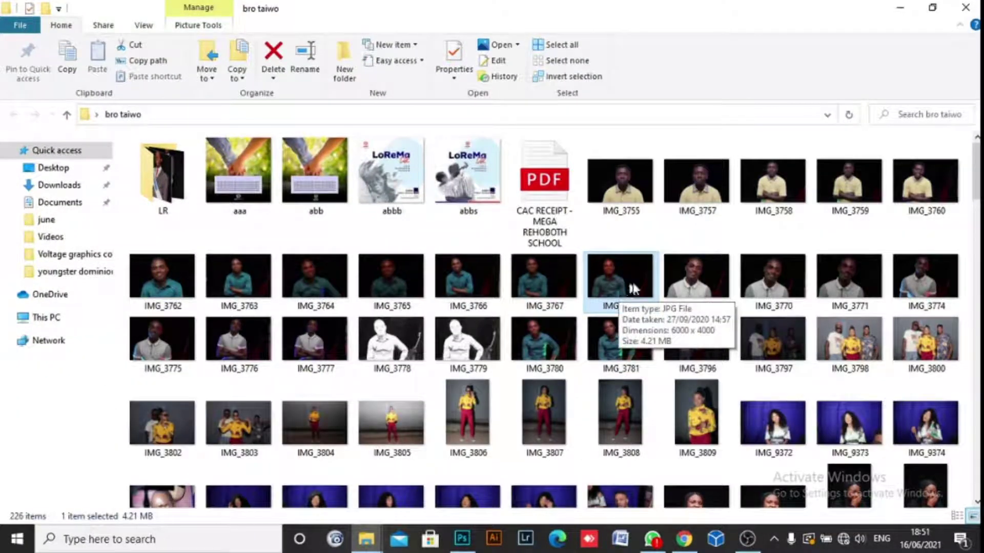
pyautogui.click(709, 285)
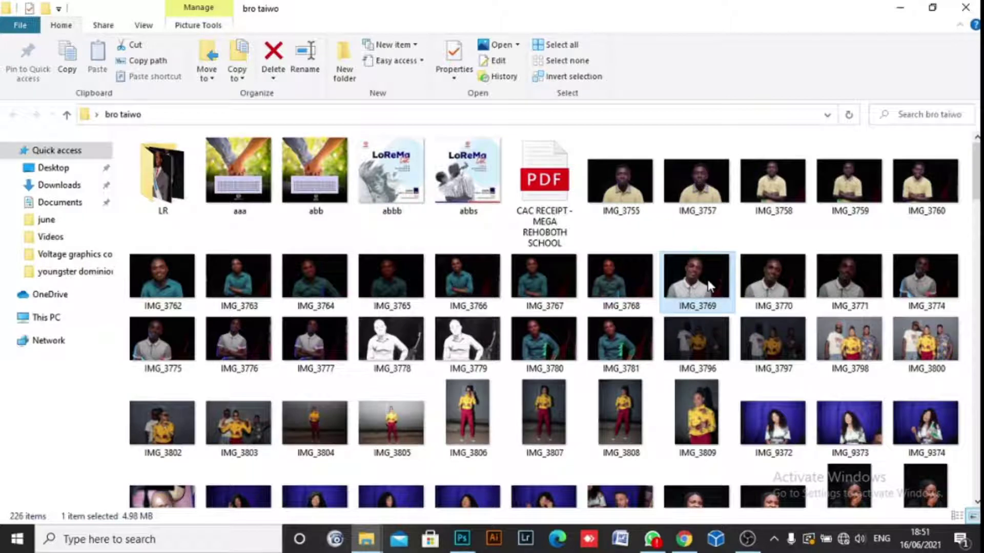
# Step: Try to bring IMG_3769 from the folder into Photoshop while the logo.psd document is open
pyautogui.moveTo(709, 286); pyautogui.dragTo(461, 541)
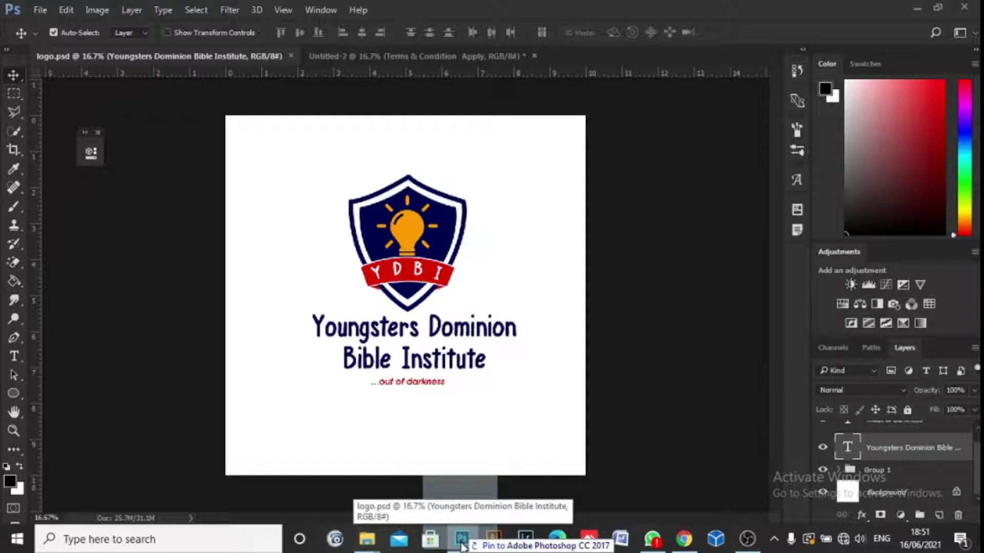
pyautogui.moveTo(461, 545)
pyautogui.mouseDown()
pyautogui.moveTo(582, 325)
pyautogui.moveTo(577, 435)
pyautogui.moveTo(477, 534)
pyautogui.mouseUp()
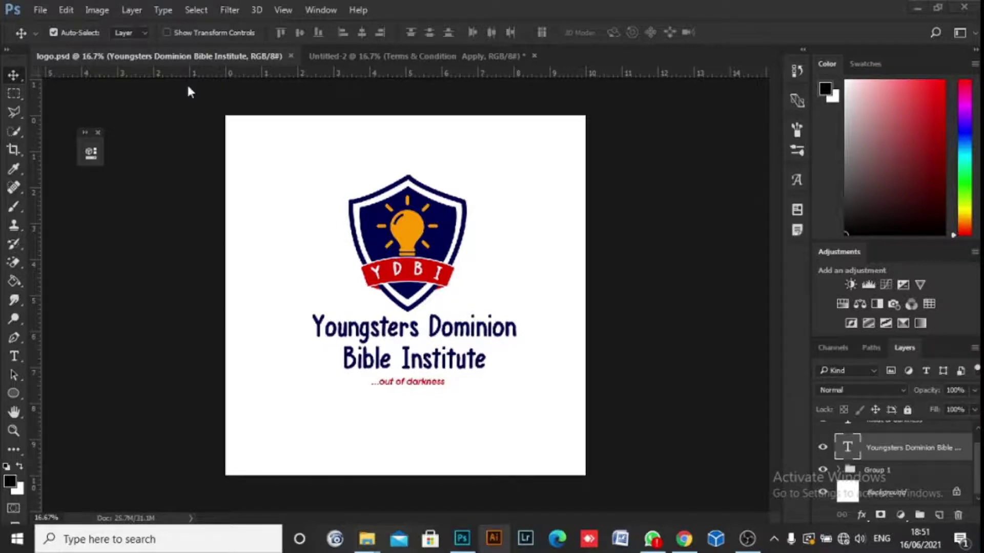
pyautogui.click(642, 185)
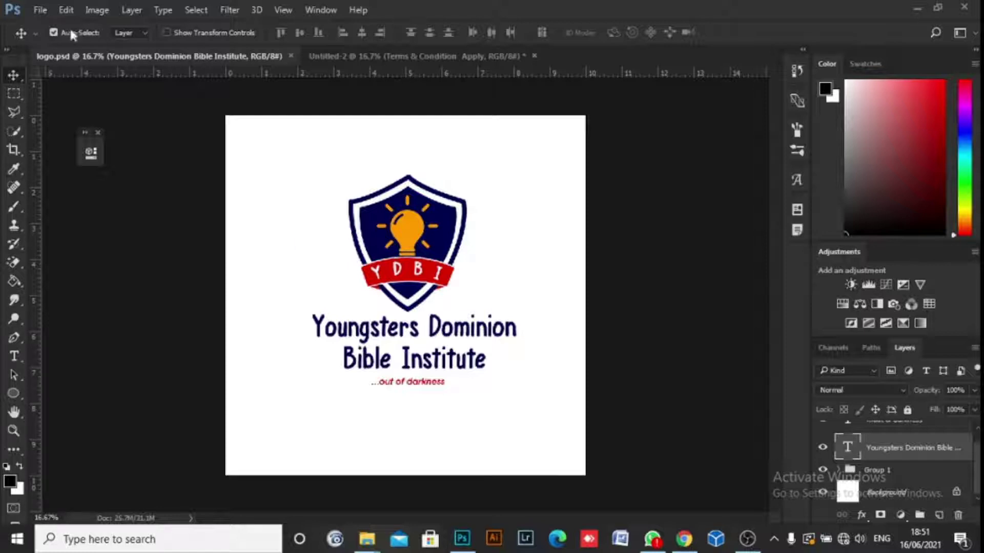
# Step: Start a new document with inches as the unit and set its width and height to 10 each
pyautogui.click(42, 10)
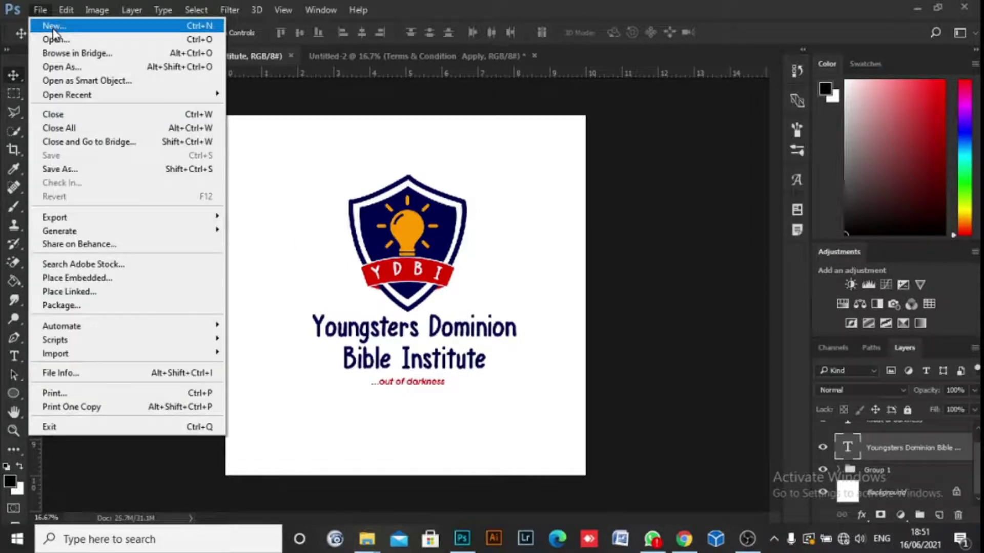
pyautogui.click(700, 267)
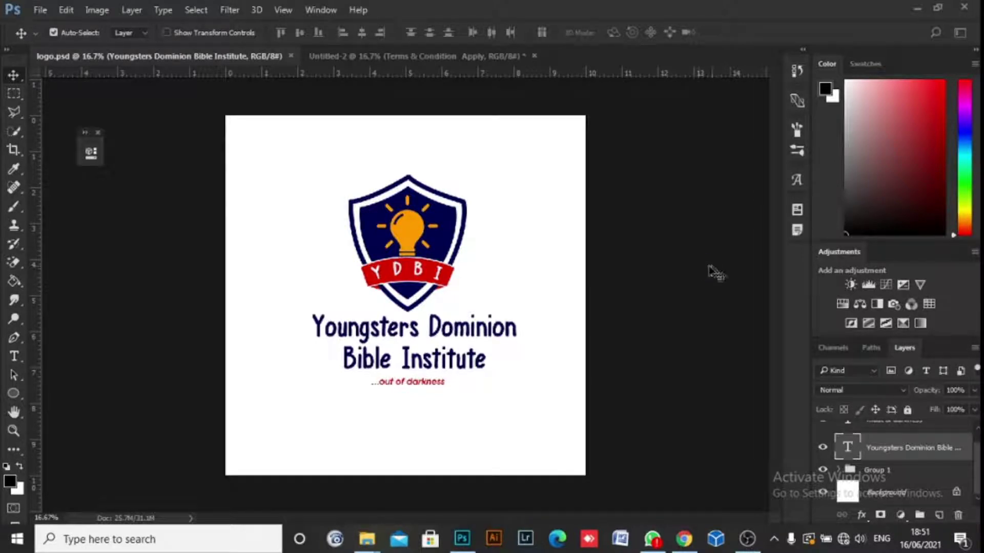
pyautogui.hotkey('ctrl', 'n')
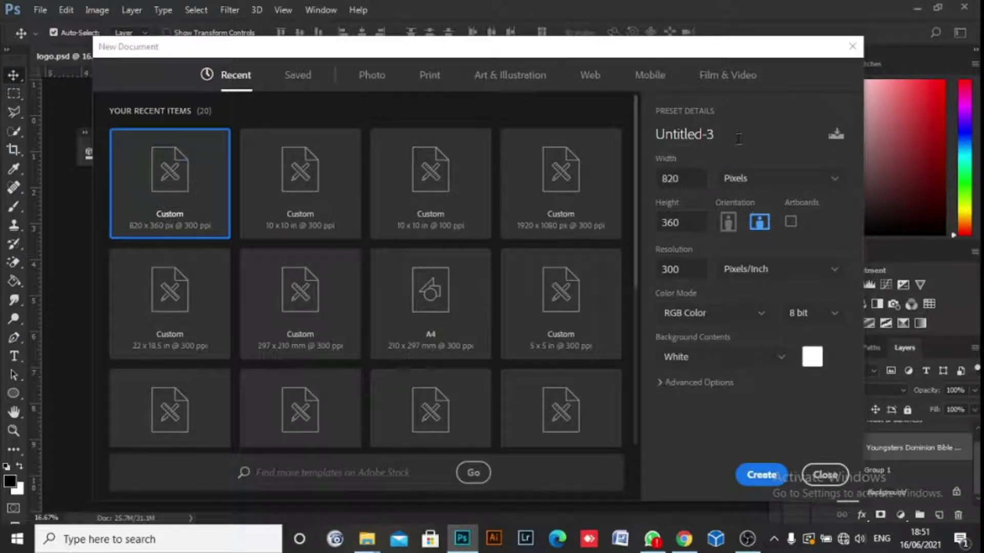
pyautogui.click(754, 181)
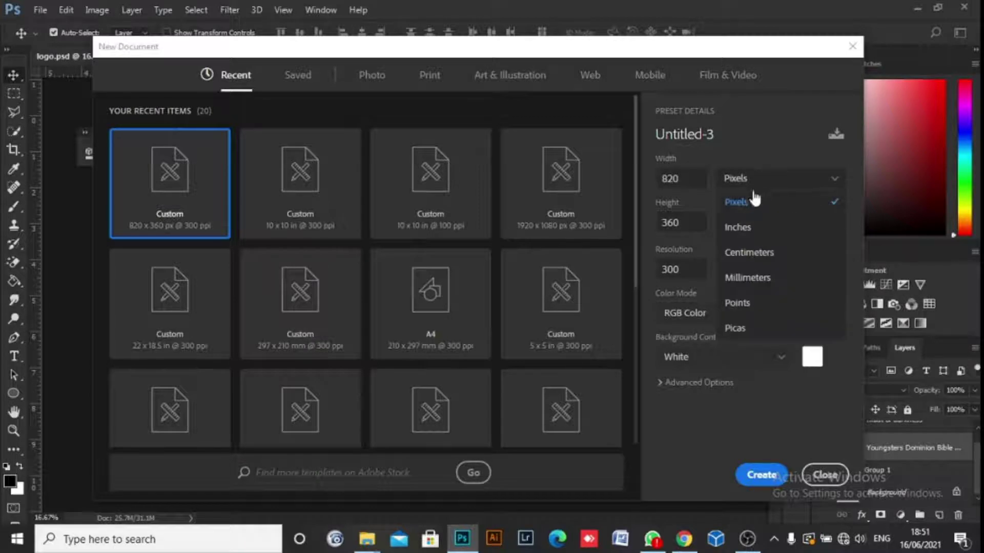
pyautogui.click(750, 232)
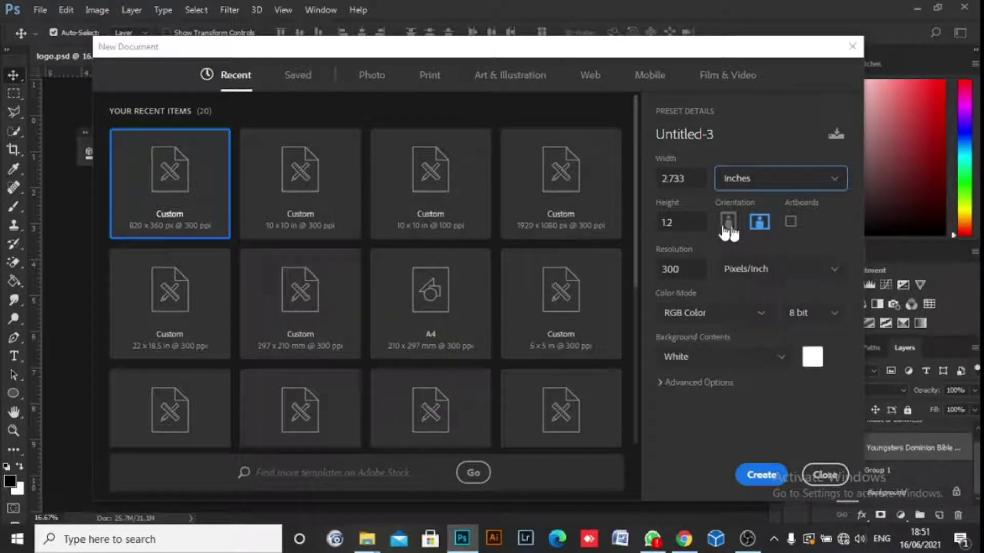
pyautogui.moveTo(693, 178); pyautogui.dragTo(596, 183)
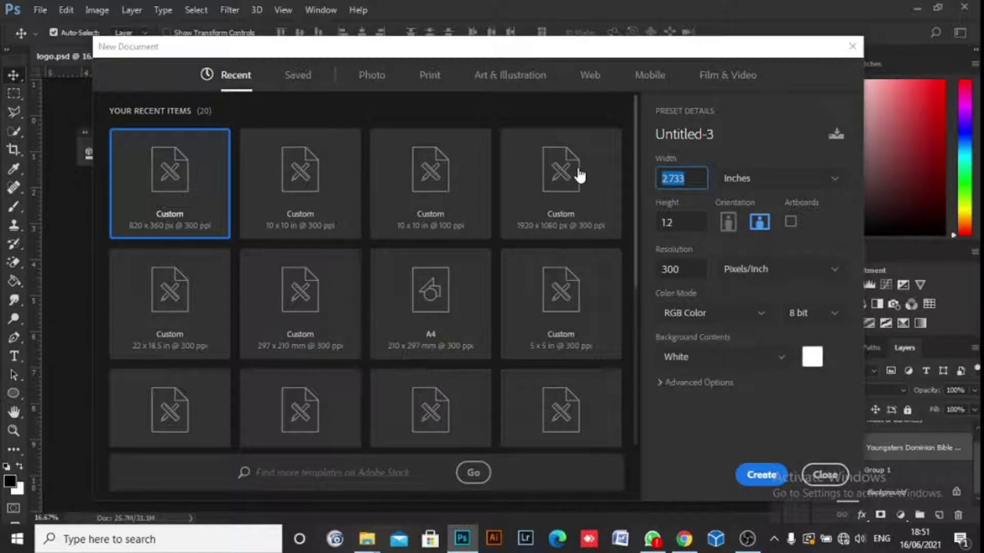
pyautogui.write('10')
pyautogui.click(666, 224)
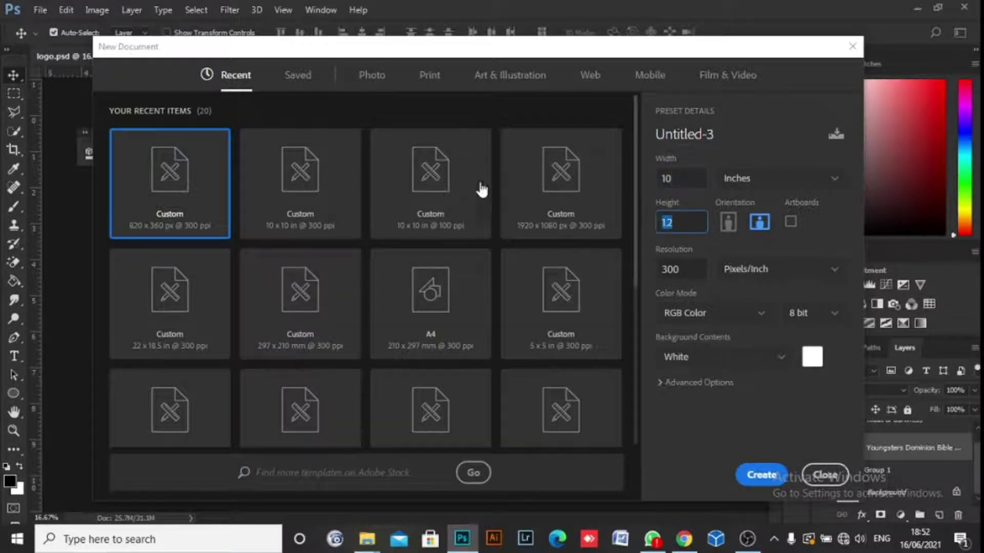
pyautogui.write('10')
# Step: Name the new document "Solo Digital Hub" and create it
pyautogui.moveTo(718, 135); pyautogui.dragTo(548, 131)
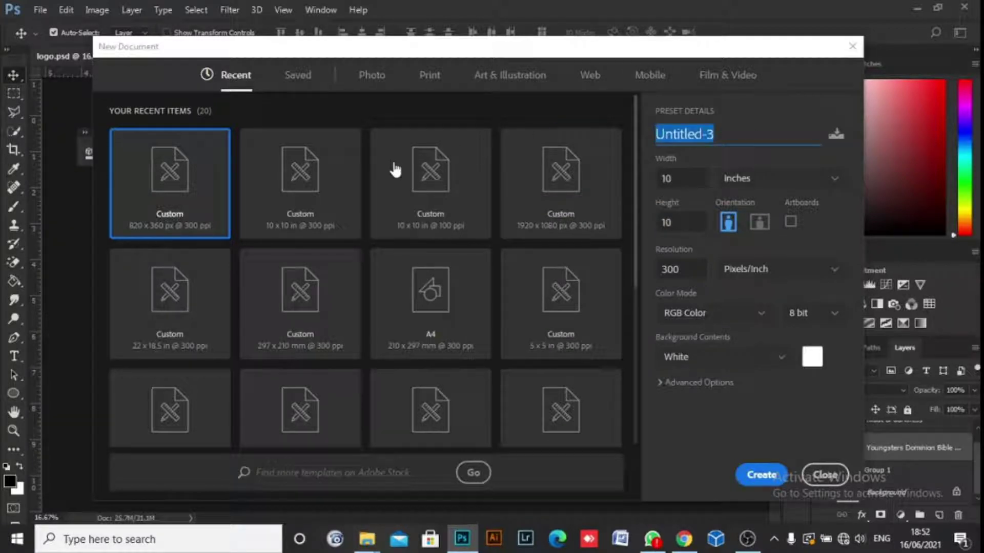
pyautogui.write('Solo D')
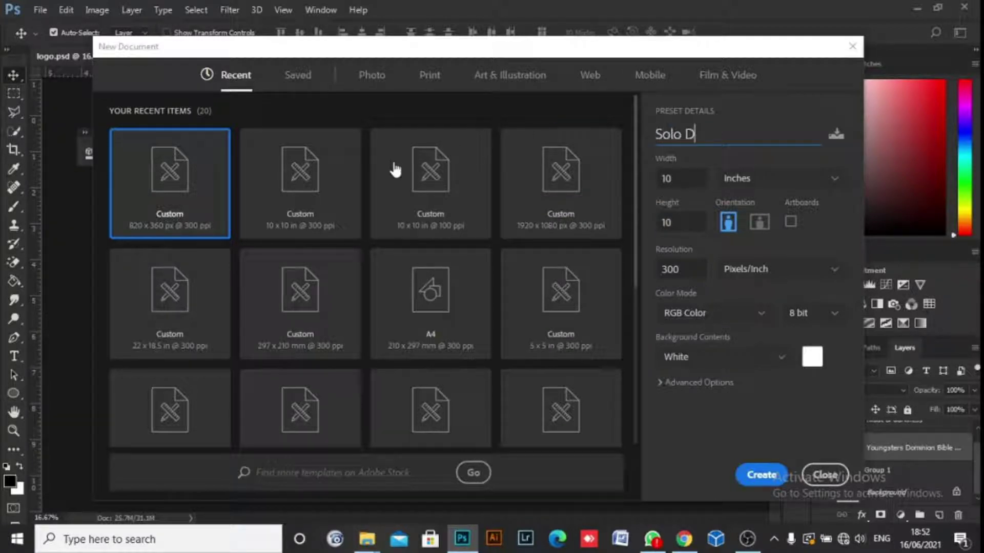
pyautogui.press('BackSpace')
pyautogui.press('BackSpace')
pyautogui.write('Digital Hub')
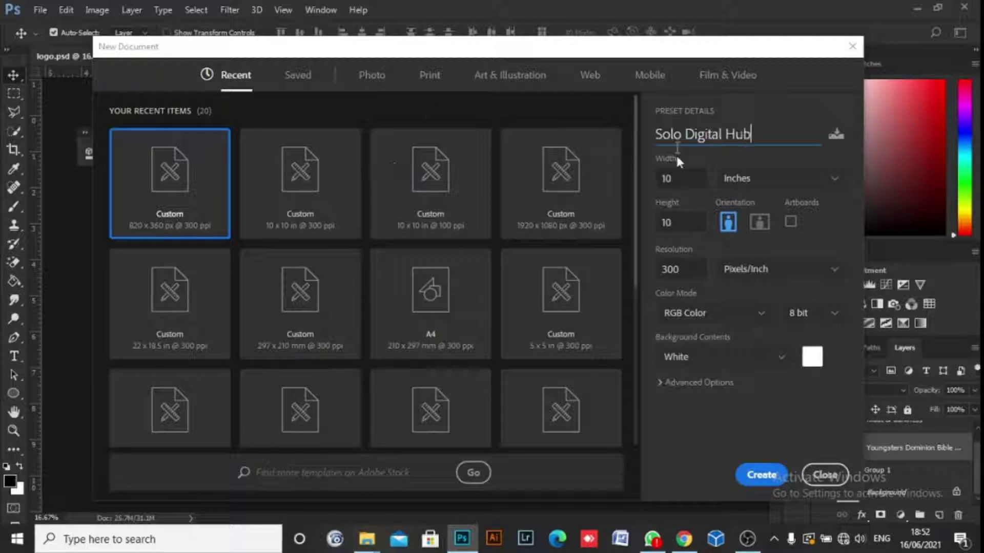
pyautogui.click(755, 484)
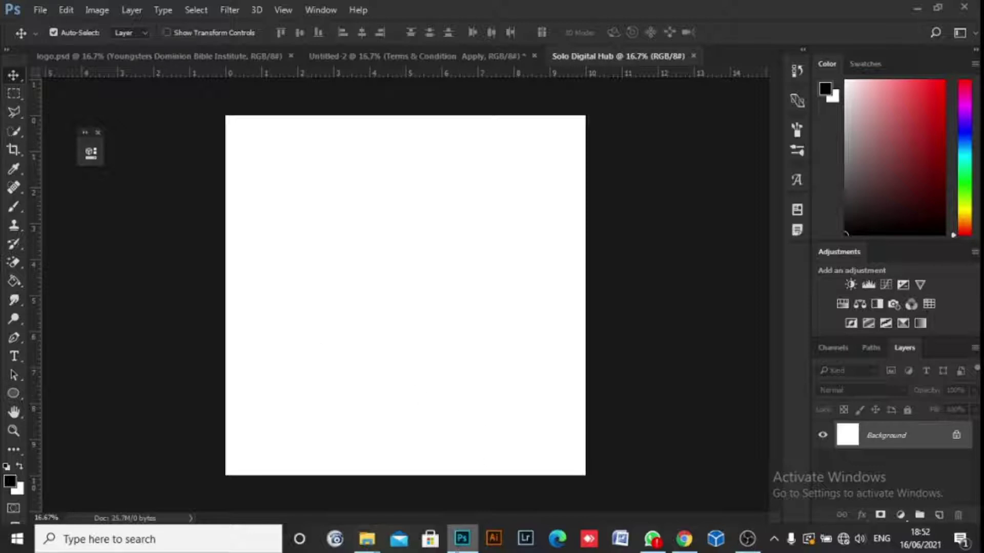
# Step: Bring IMG_3769 from the open photo folder onto the blank Solo Digital Hub canvas and commit the placement
pyautogui.moveTo(367, 539)
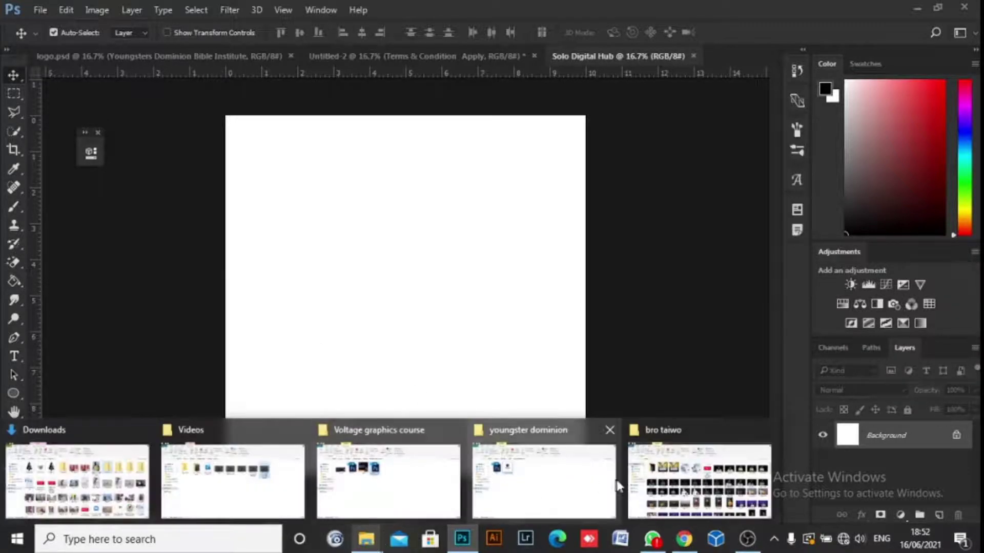
pyautogui.click(635, 480)
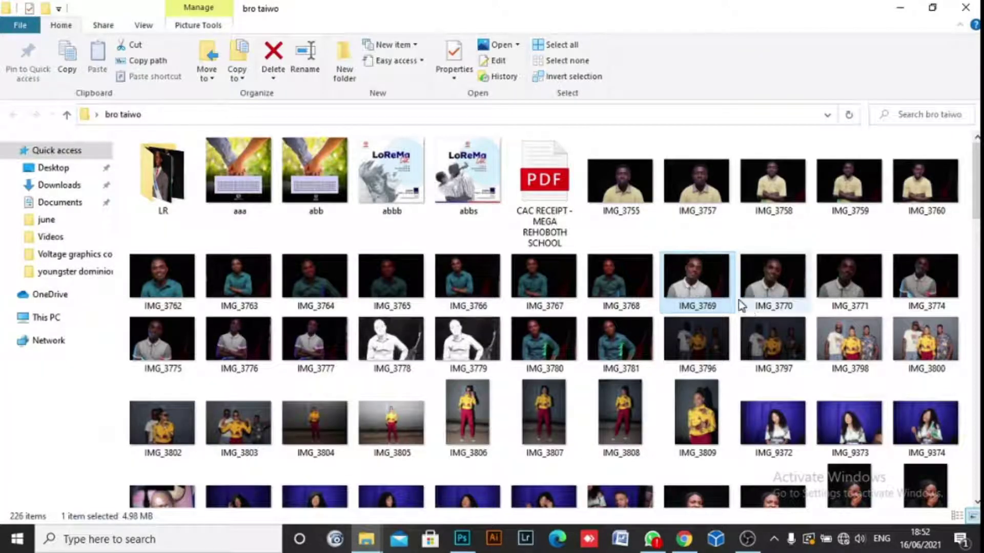
pyautogui.moveTo(723, 292); pyautogui.dragTo(463, 385)
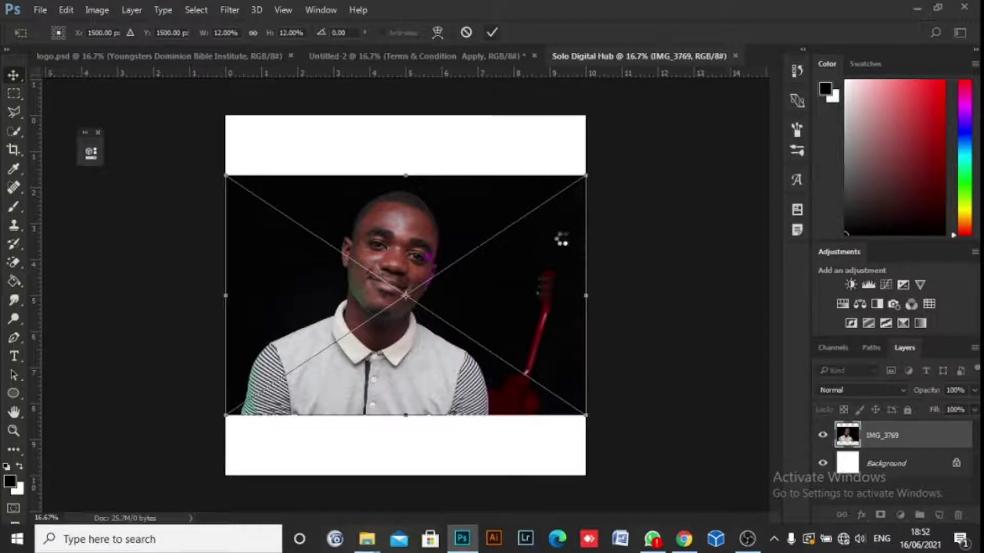
pyautogui.press('Return')
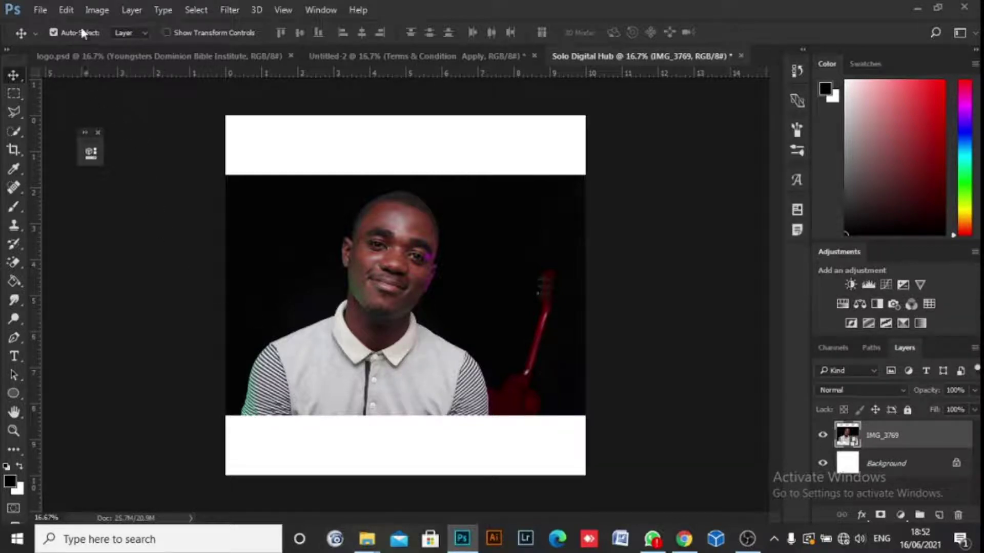
# Step: Place IMG_3769 from the desktop photo folder as a second embedded image and commit the placement
pyautogui.click(43, 12)
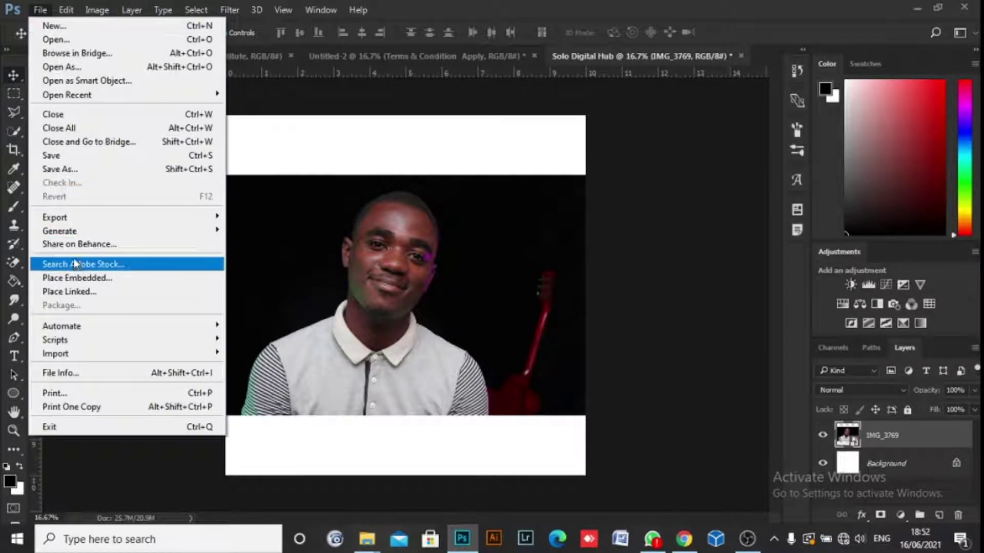
pyautogui.click(77, 279)
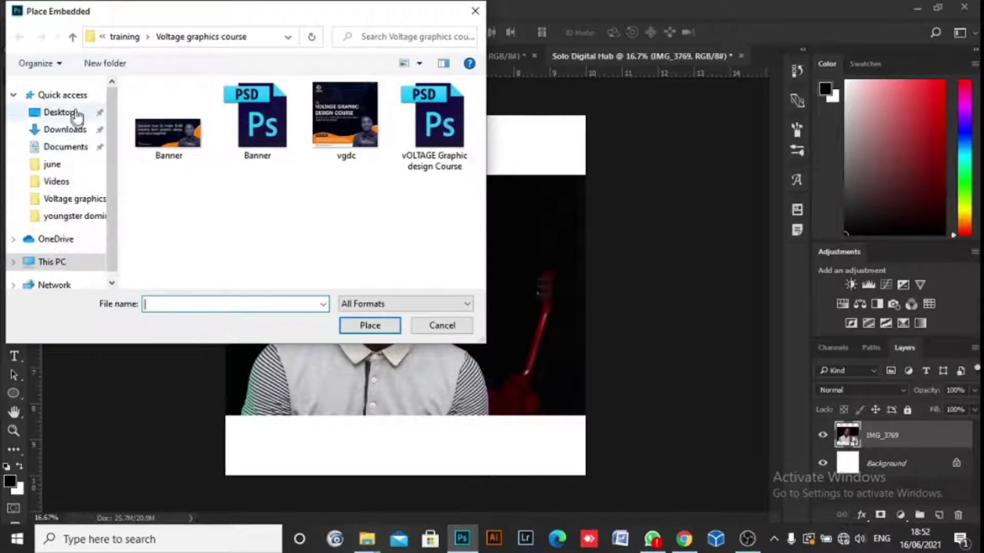
pyautogui.click(70, 118)
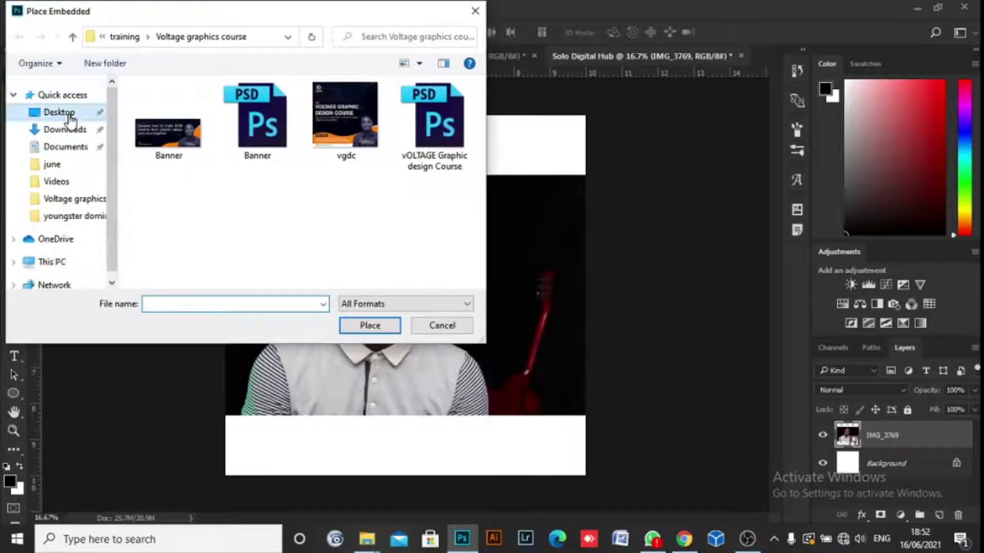
pyautogui.scroll(1, 285, 214)
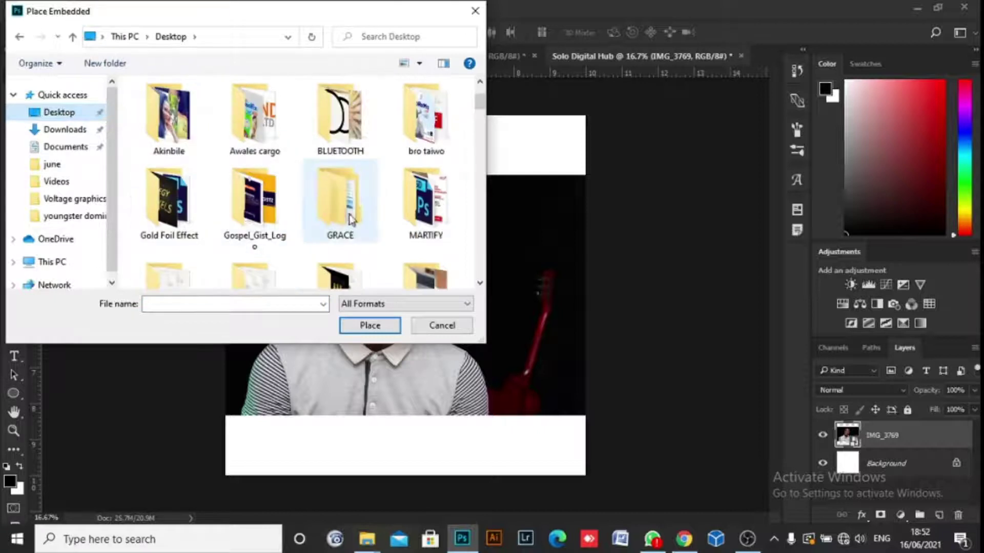
pyautogui.doubleClick(447, 124)
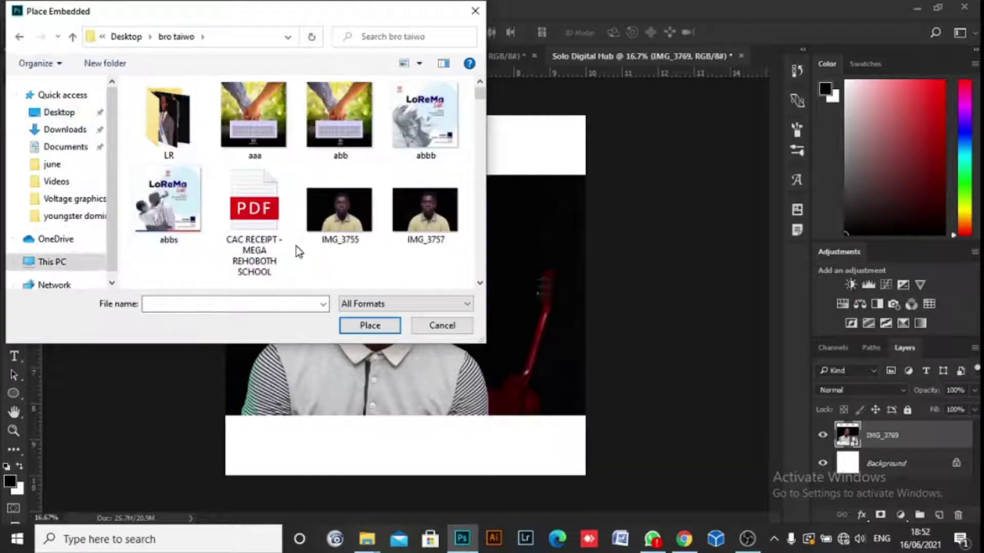
pyautogui.scroll(-3, 312, 251)
pyautogui.scroll(-5, 354, 187)
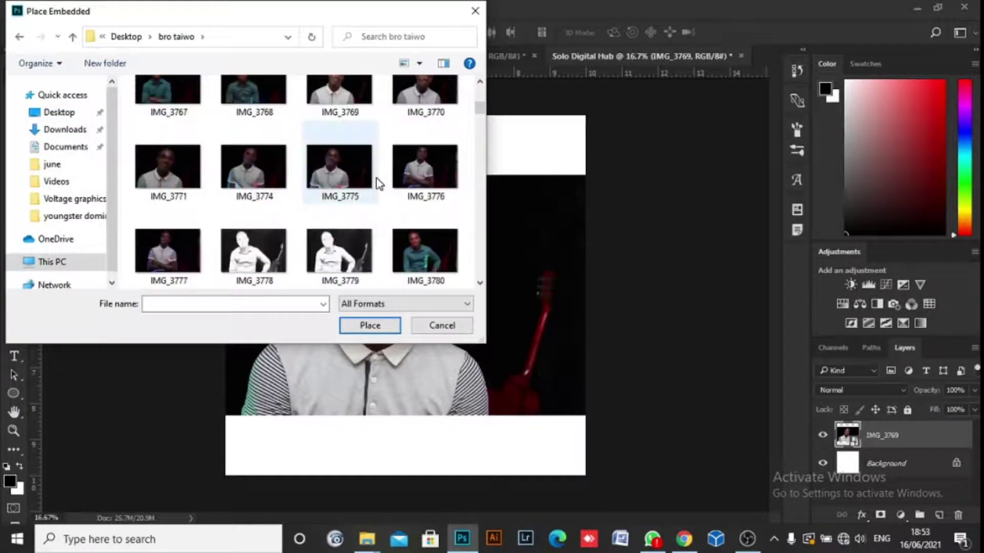
pyautogui.click(342, 100)
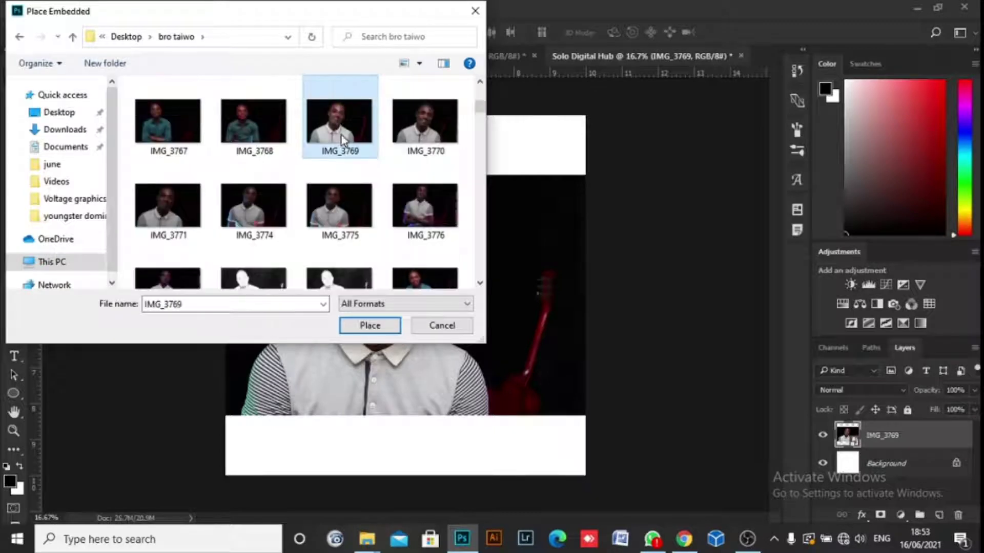
pyautogui.click(379, 334)
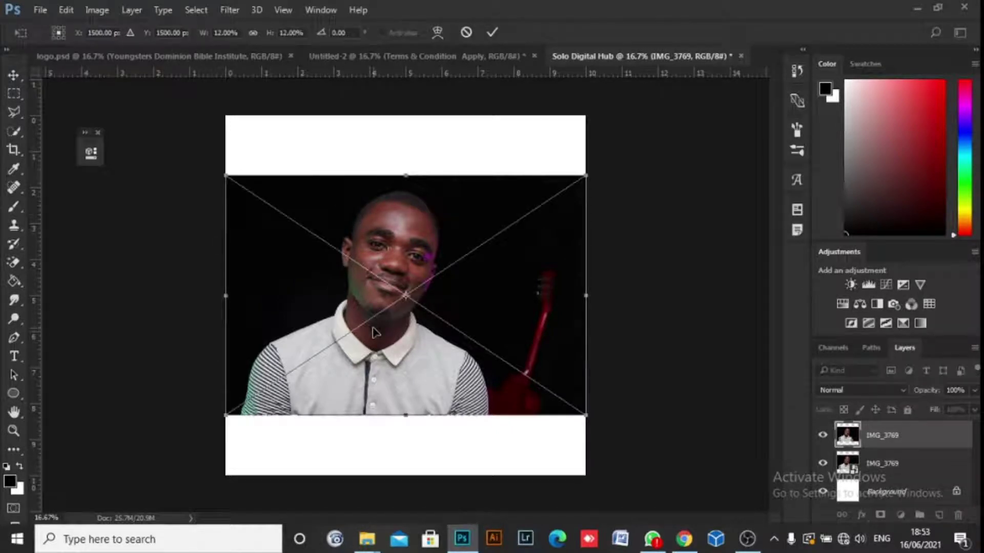
pyautogui.click(491, 31)
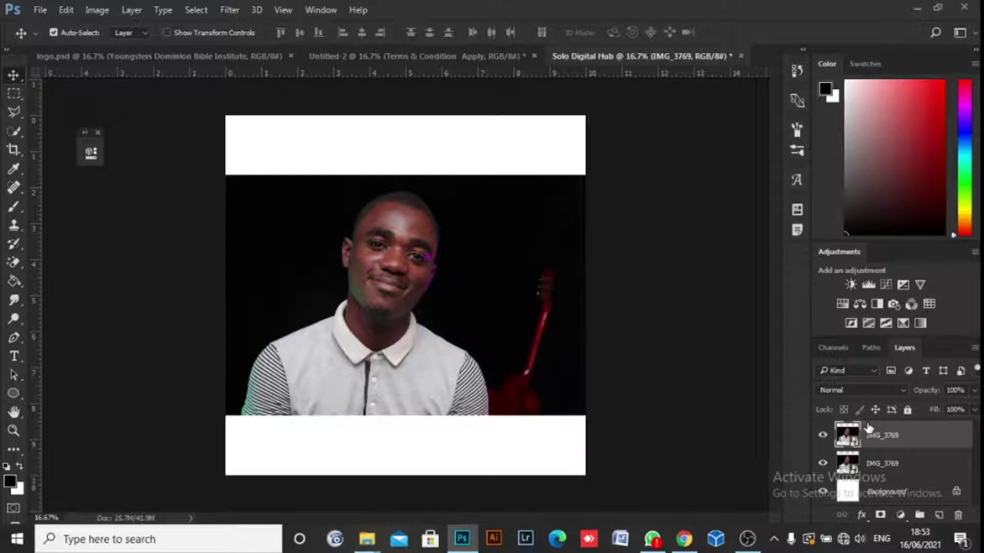
# Step: Select the lower of the two IMG_3769 layers
pyautogui.click(886, 462)
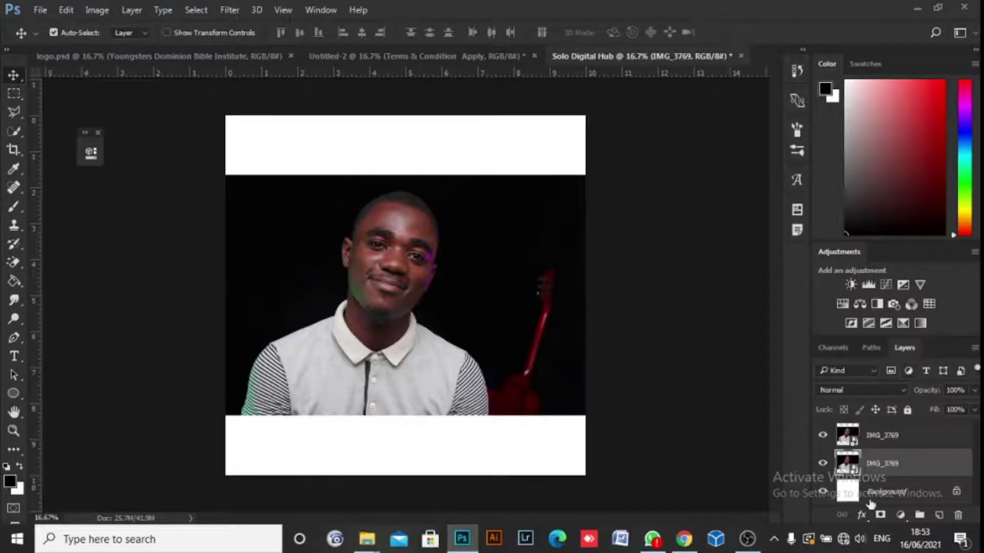
pyautogui.click(308, 8)
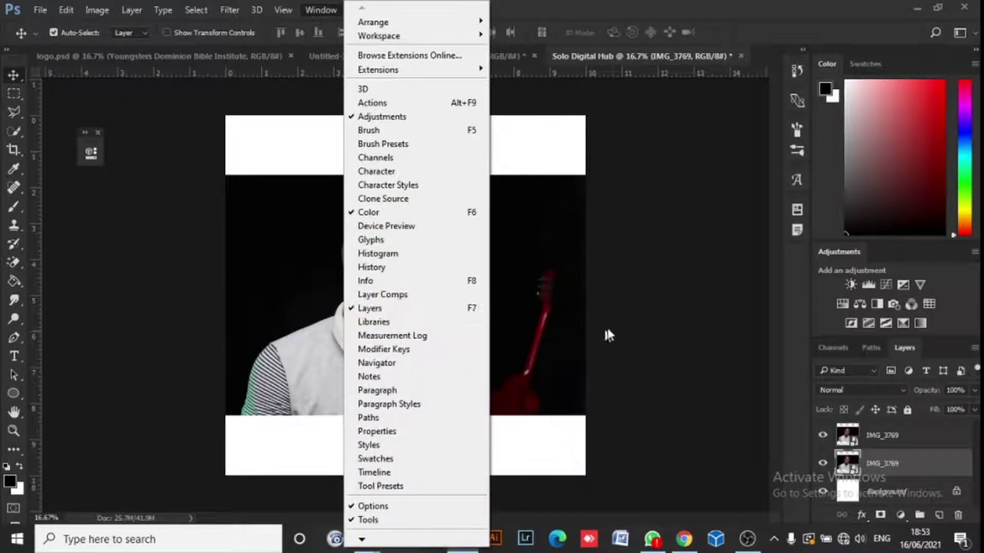
pyautogui.click(687, 293)
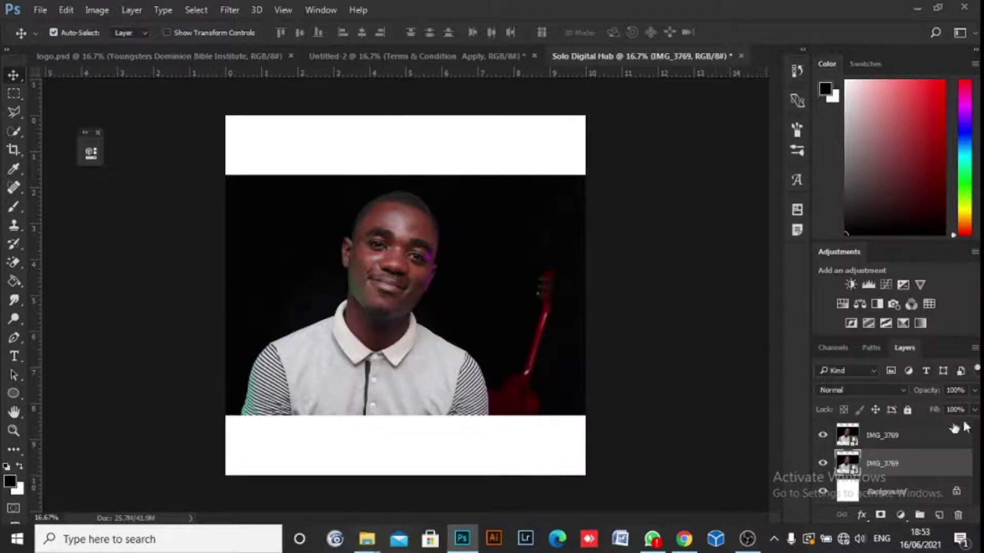
# Step: Float the Layers panel beside the canvas and lengthen it to show all three layers
pyautogui.moveTo(938, 352); pyautogui.dragTo(739, 88)
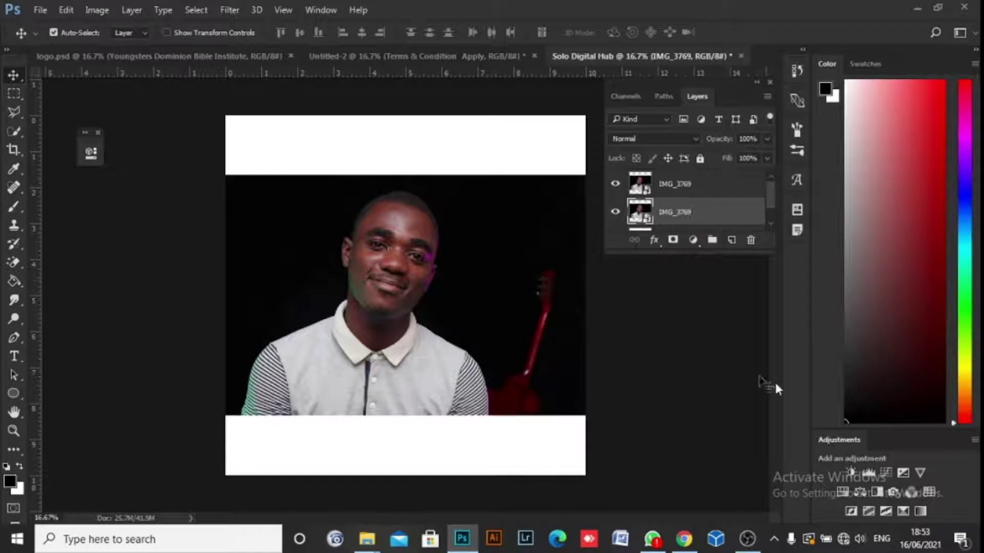
pyautogui.moveTo(732, 111); pyautogui.dragTo(923, 444)
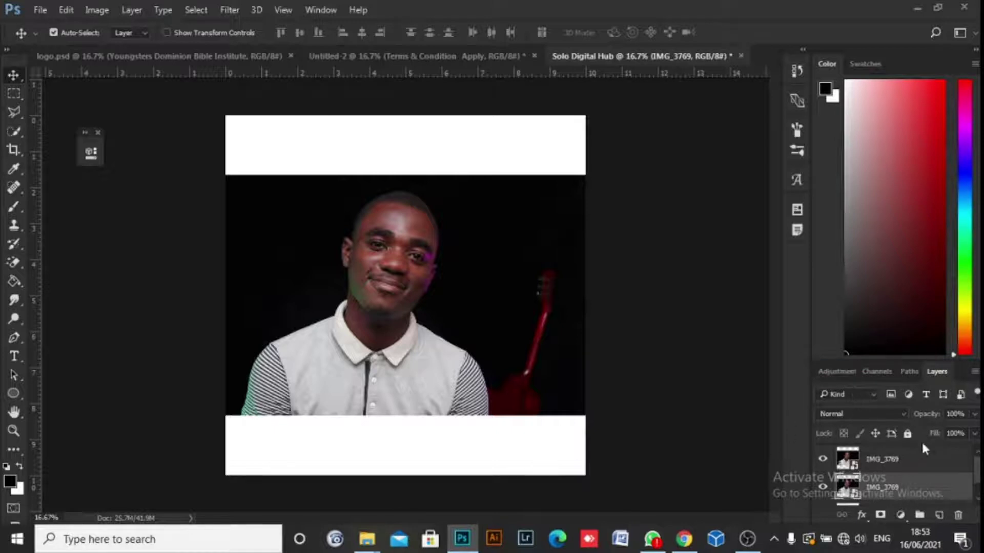
pyautogui.moveTo(960, 367); pyautogui.dragTo(756, 87)
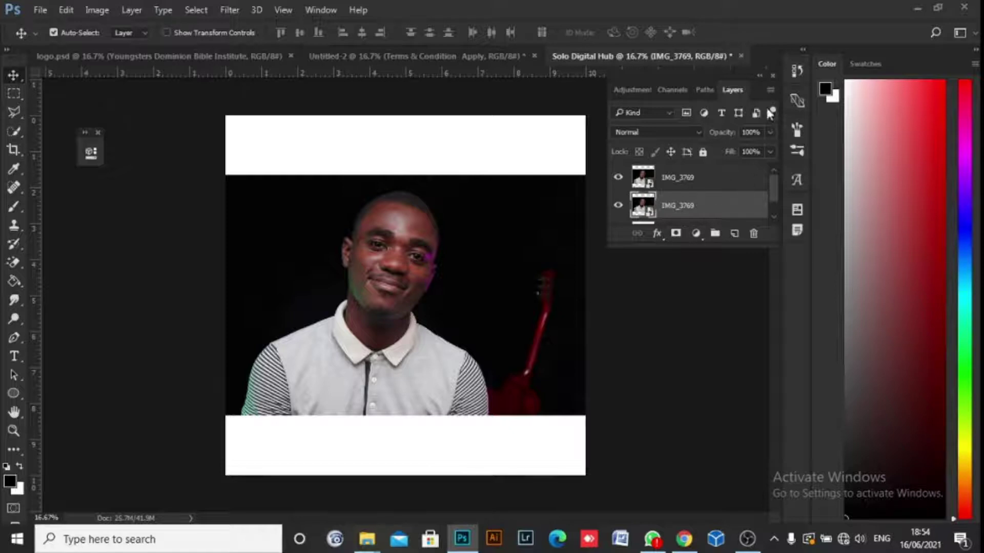
pyautogui.scroll(-1, 758, 195)
pyautogui.moveTo(740, 248); pyautogui.dragTo(725, 411)
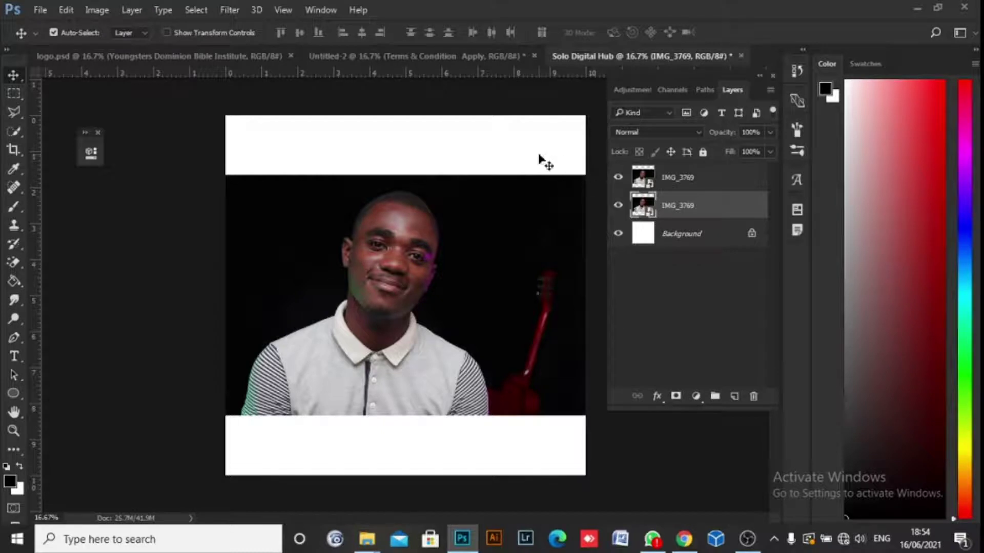
# Step: Hide the Background layer, show it again, and select the upper IMG_3769 layer
pyautogui.click(618, 233)
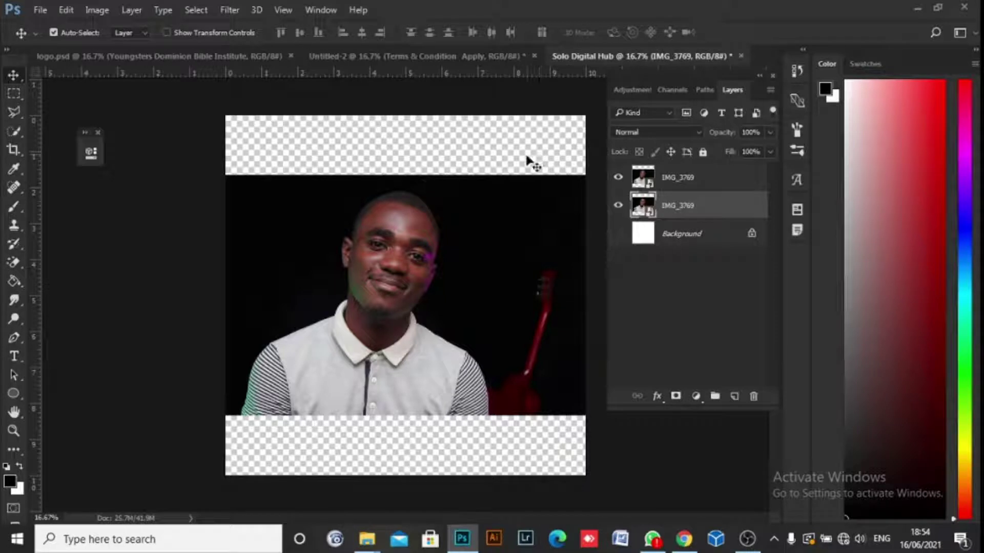
pyautogui.click(618, 234)
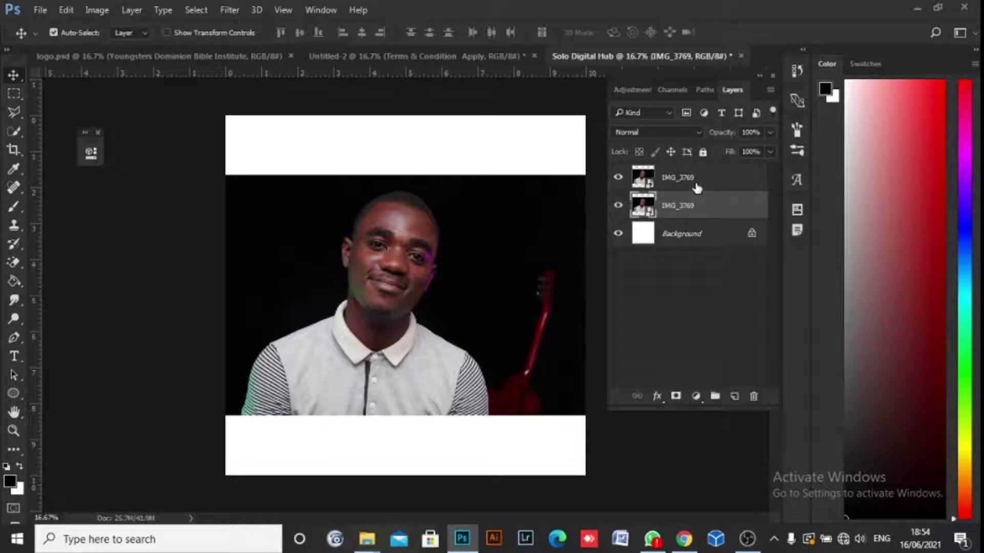
pyautogui.click(679, 183)
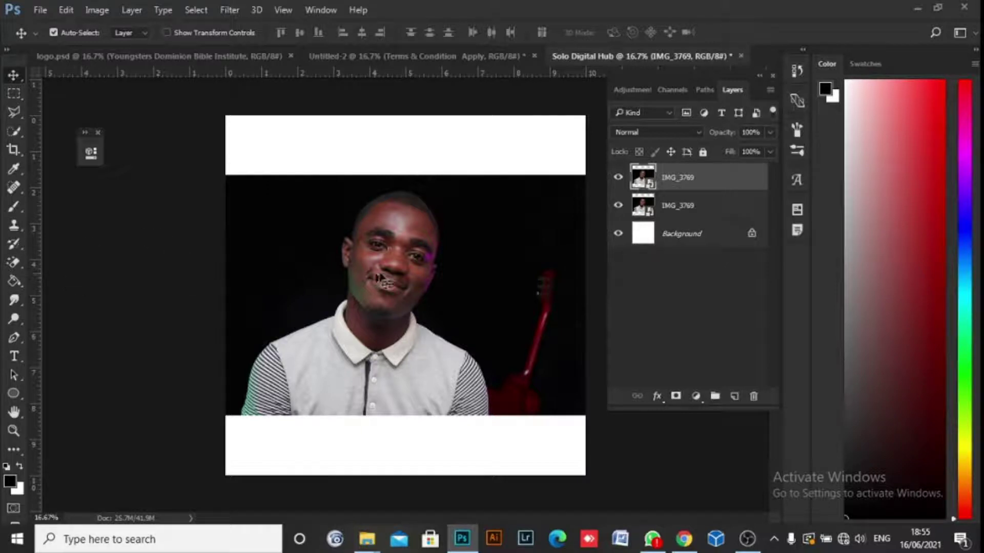
# Step: Add a point text layer with the person's full name directly above the lower IMG_3769 layer
pyautogui.click(684, 215)
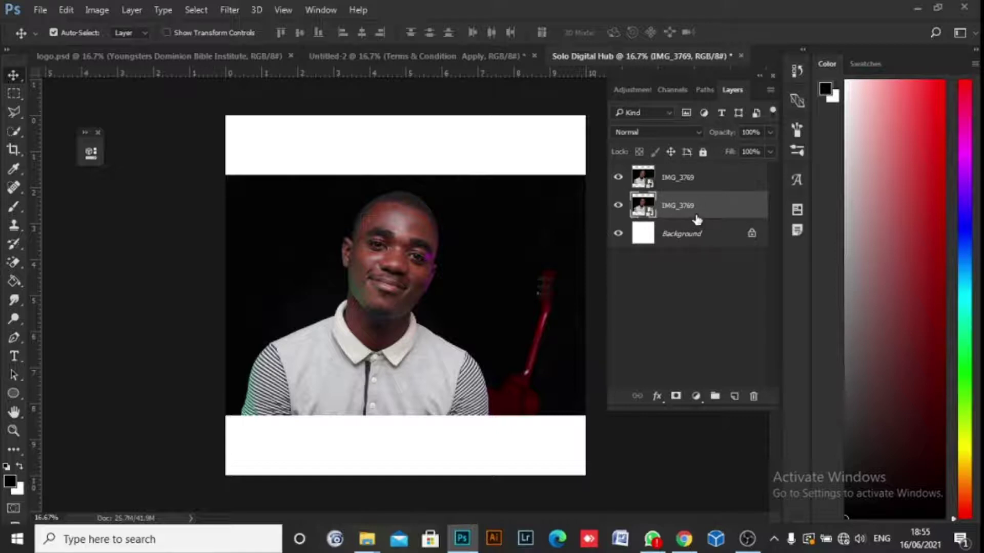
pyautogui.click(15, 357)
pyautogui.click(314, 333)
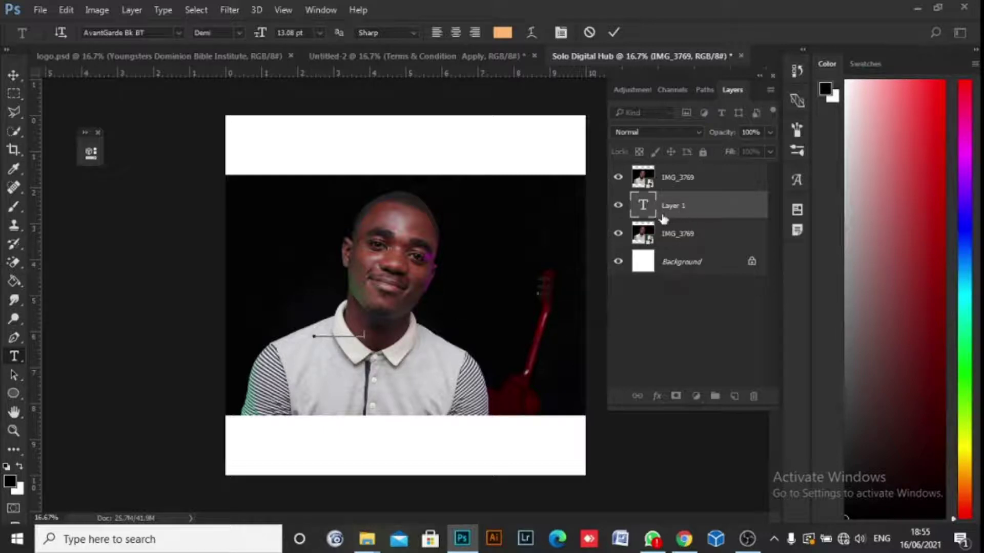
pyautogui.click(653, 214)
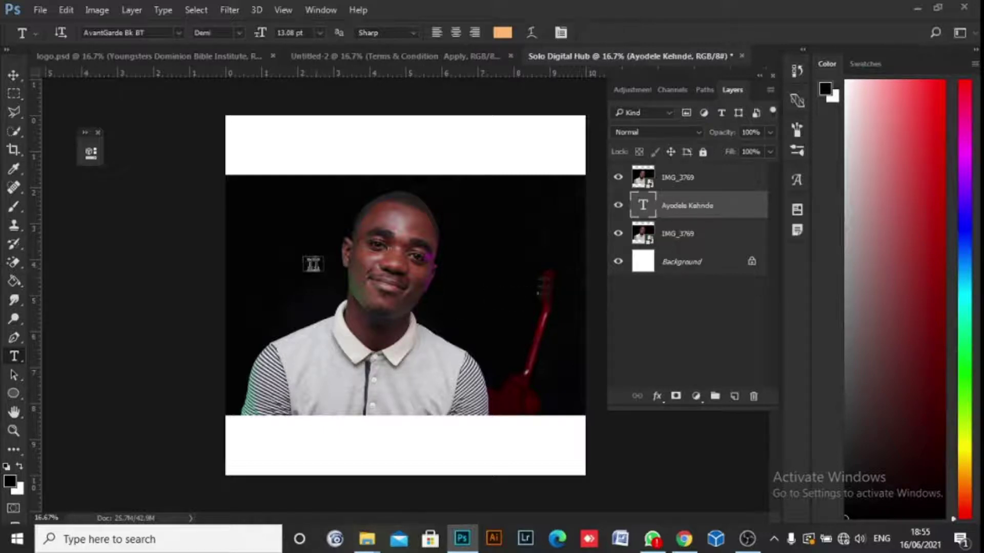
# Step: Bring the name text layer to the top of the layer stack and move the text onto the dark area beside the face
pyautogui.click(14, 74)
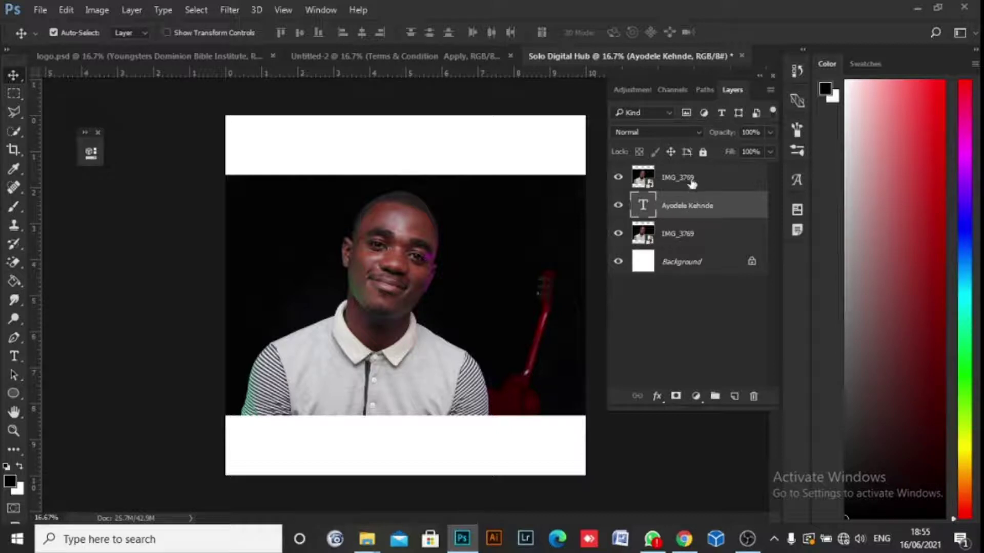
pyautogui.moveTo(695, 210); pyautogui.dragTo(695, 170)
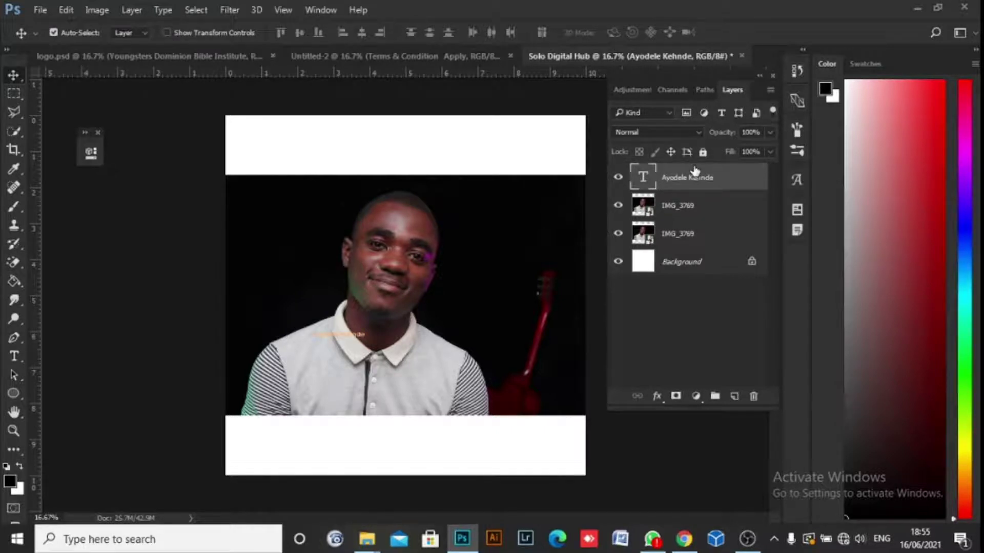
pyautogui.moveTo(362, 339); pyautogui.dragTo(510, 307)
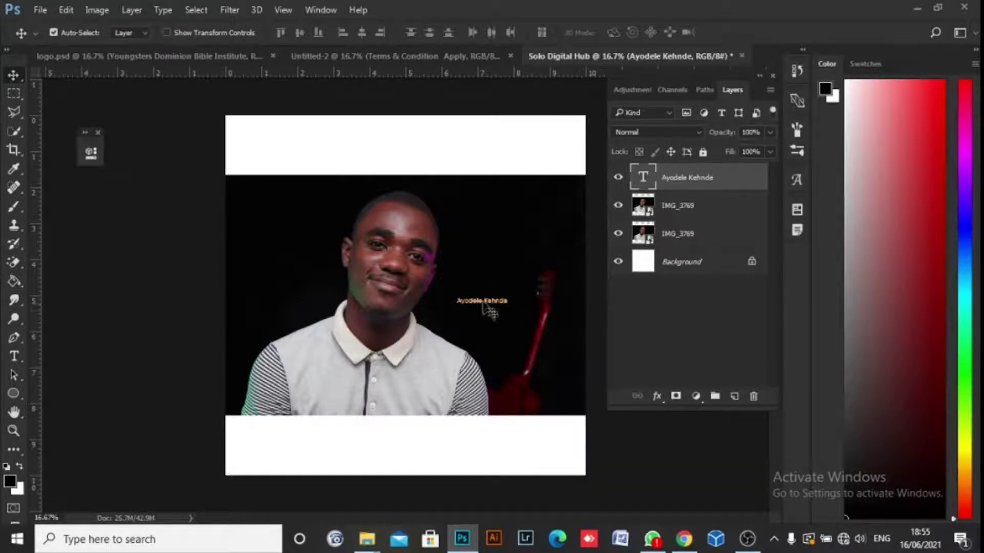
# Step: Scale the name text to about 249% with Free Transform, extending it to the guitar neck, and commit
pyautogui.press('t')
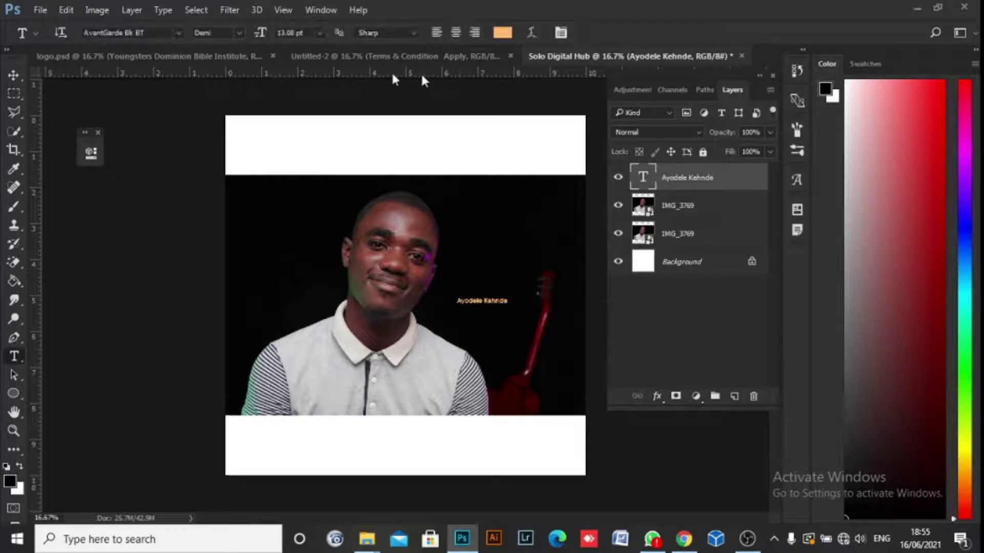
pyautogui.click(13, 75)
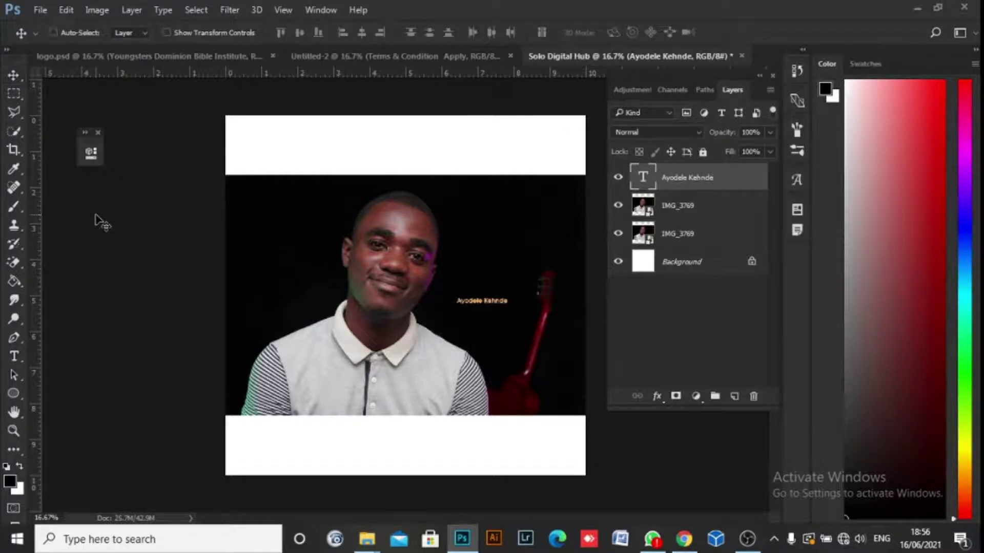
pyautogui.hotkey('ctrl', 't')
pyautogui.moveTo(511, 304); pyautogui.dragTo(550, 310)
pyautogui.moveTo(446, 320); pyautogui.dragTo(423, 315)
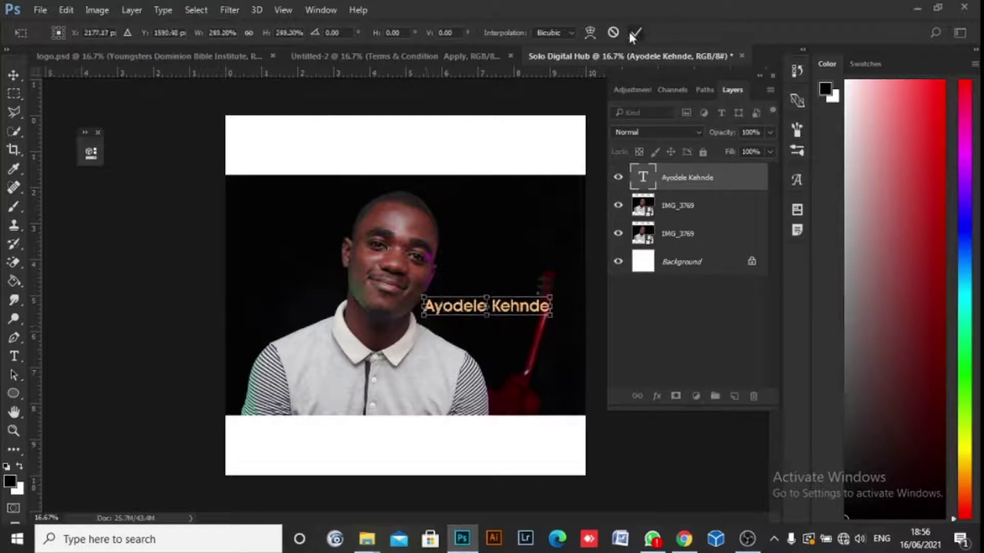
pyautogui.click(634, 34)
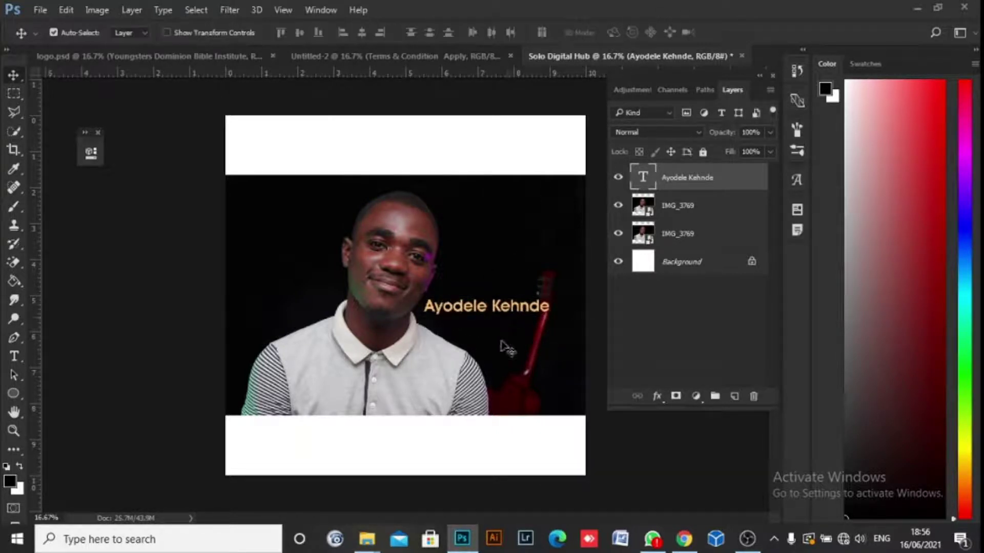
# Step: Correct the surname in the name text by inserting the missing "i" and commit the edit
pyautogui.click(18, 360)
pyautogui.click(519, 307)
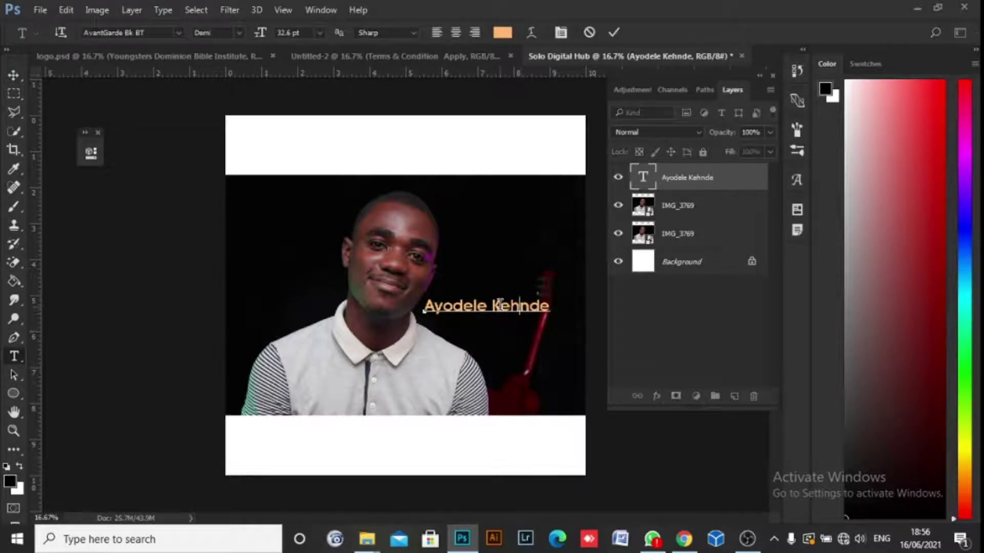
pyautogui.write('i')
pyautogui.click(615, 32)
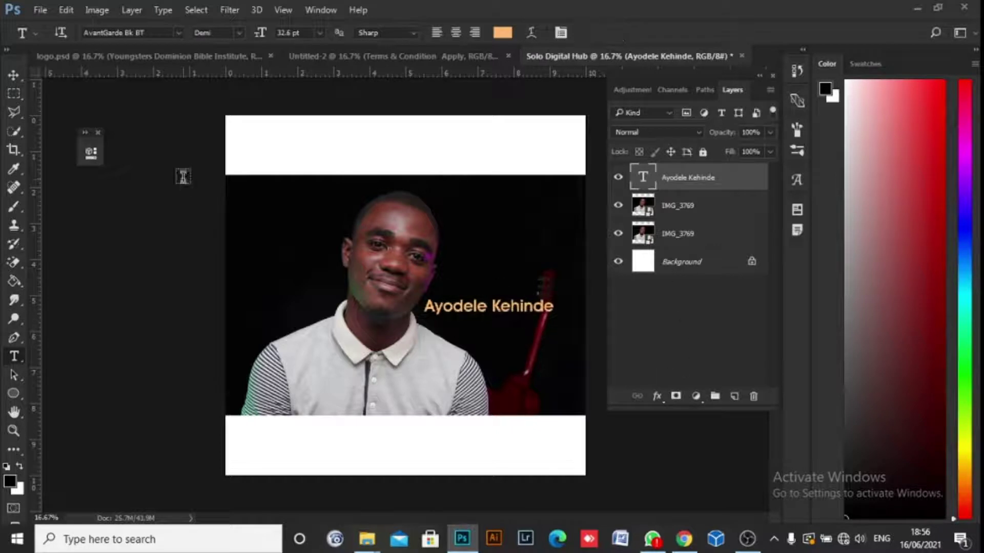
# Step: Move the name text down onto the chest of the shirt
pyautogui.click(13, 75)
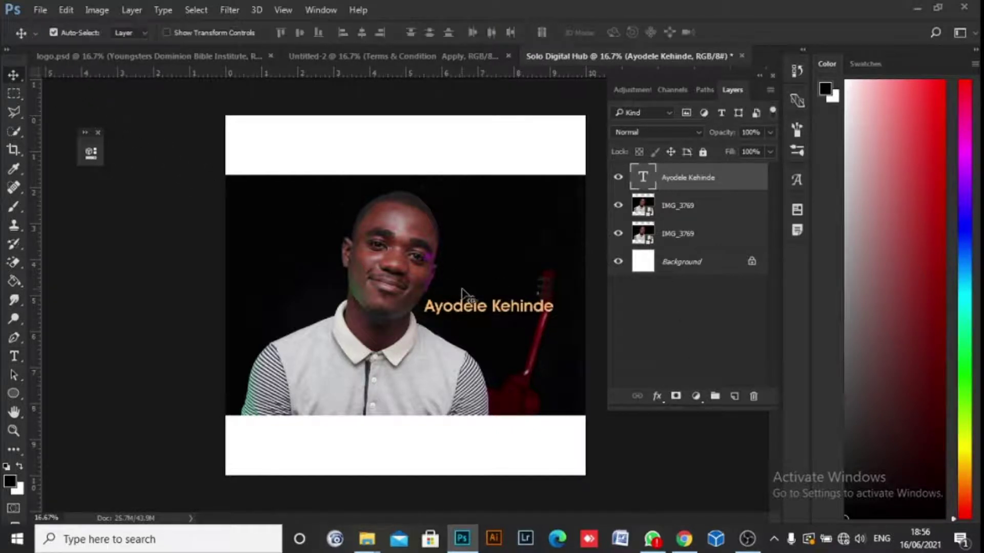
pyautogui.moveTo(475, 312); pyautogui.dragTo(374, 396)
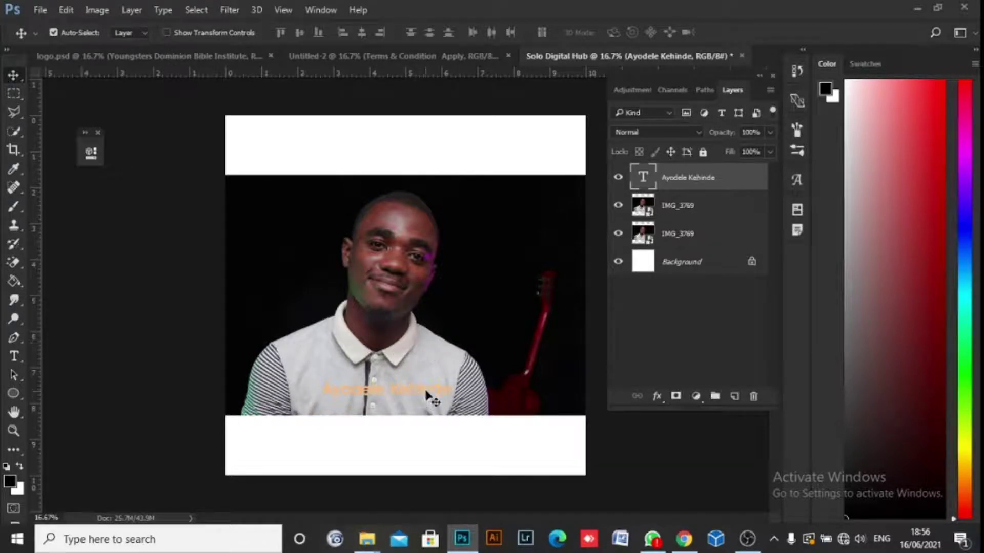
pyautogui.moveTo(429, 393); pyautogui.dragTo(417, 361)
# Step: Recolour the name text to dark red a0000e and commit the edit
pyautogui.doubleClick(642, 177)
pyautogui.click(502, 32)
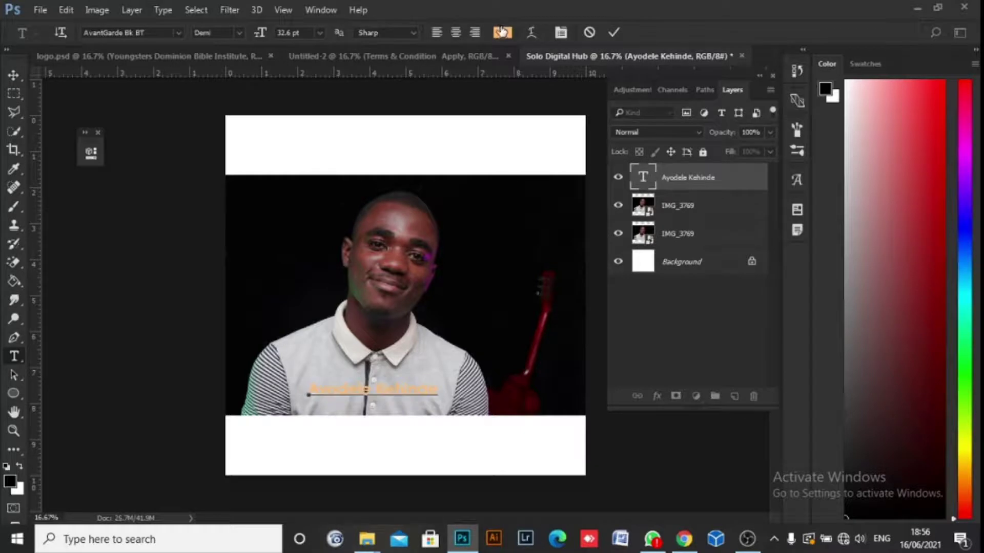
pyautogui.click(522, 392)
pyautogui.moveTo(713, 228)
pyautogui.mouseDown()
pyautogui.moveTo(717, 170)
pyautogui.moveTo(707, 238)
pyautogui.moveTo(718, 235)
pyautogui.moveTo(717, 200)
pyautogui.mouseUp()
pyautogui.click(877, 125)
pyautogui.click(614, 33)
# Step: Shift the red name text slightly lower, just above the photo's lower edge on the shirt
pyautogui.press('v')
pyautogui.moveTo(405, 395); pyautogui.dragTo(399, 408)
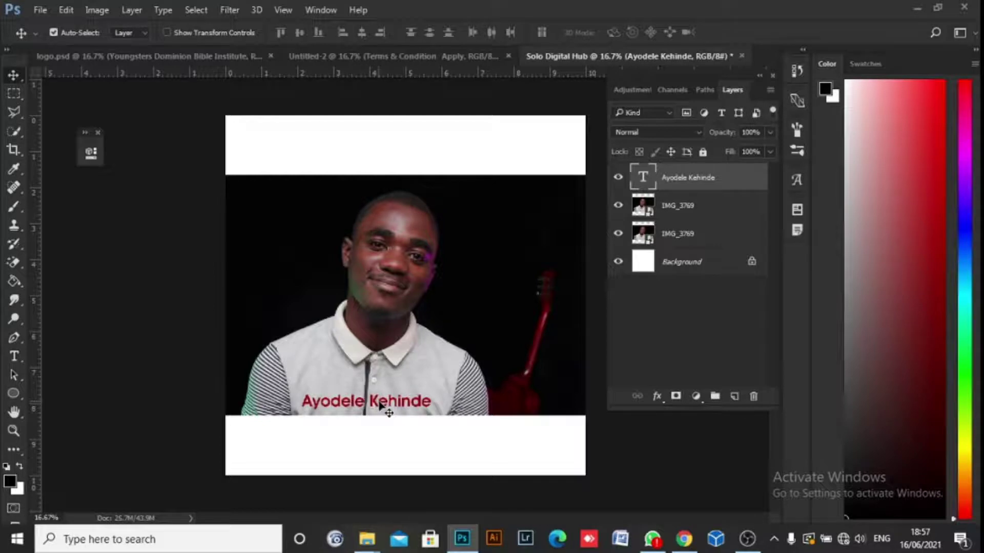
pyautogui.moveTo(380, 405); pyautogui.dragTo(379, 404)
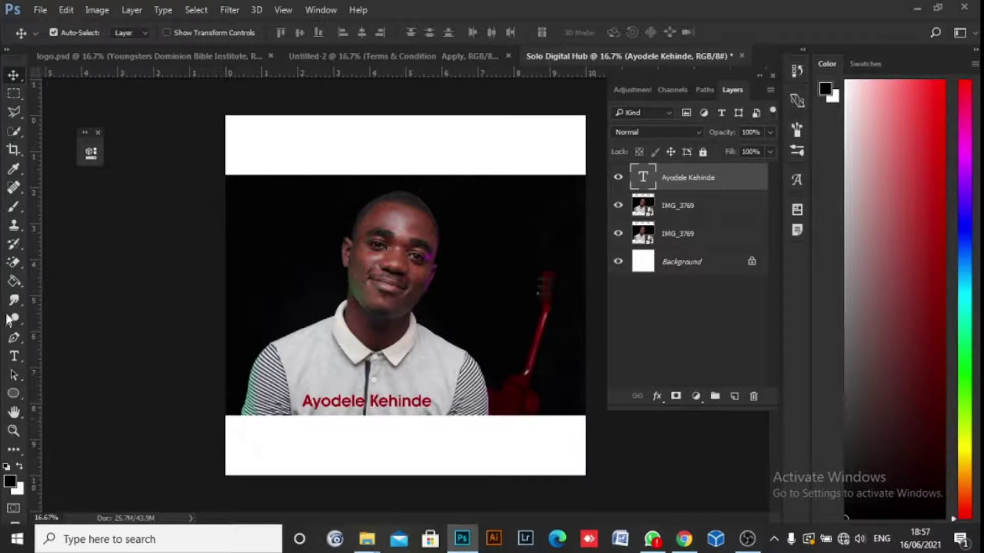
# Step: Examine the name text's colour in the Color Picker by saturation and brightness, and return to the hue view
pyautogui.click(15, 356)
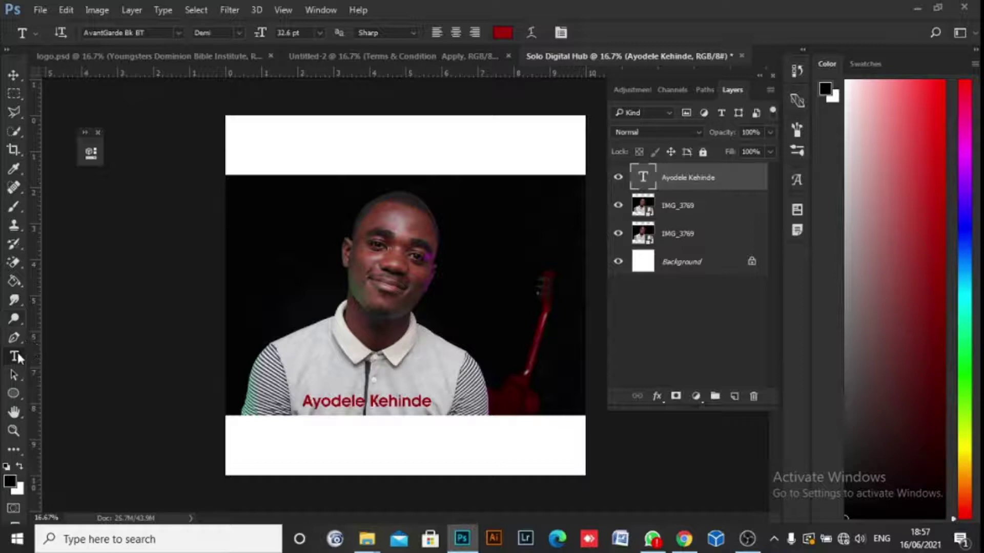
pyautogui.click(505, 33)
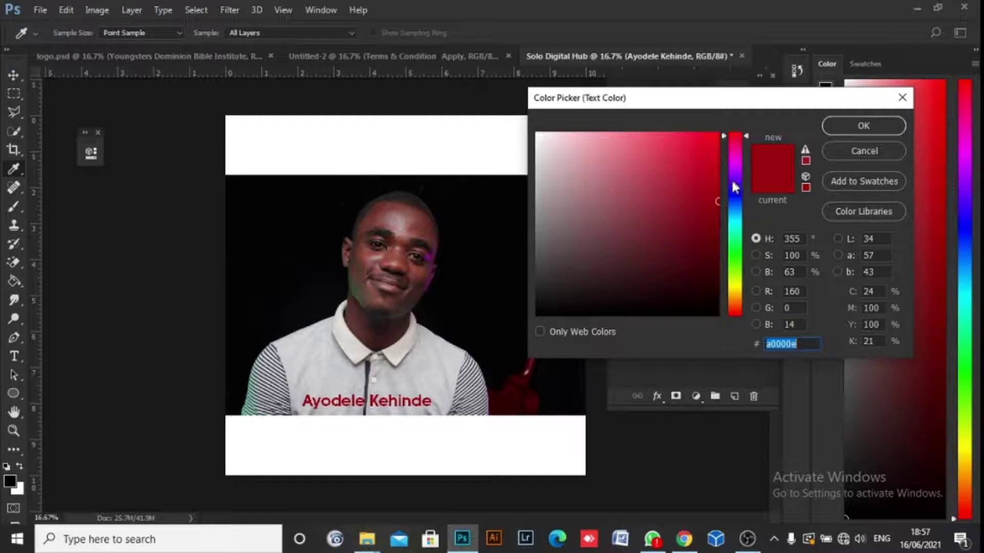
pyautogui.click(755, 255)
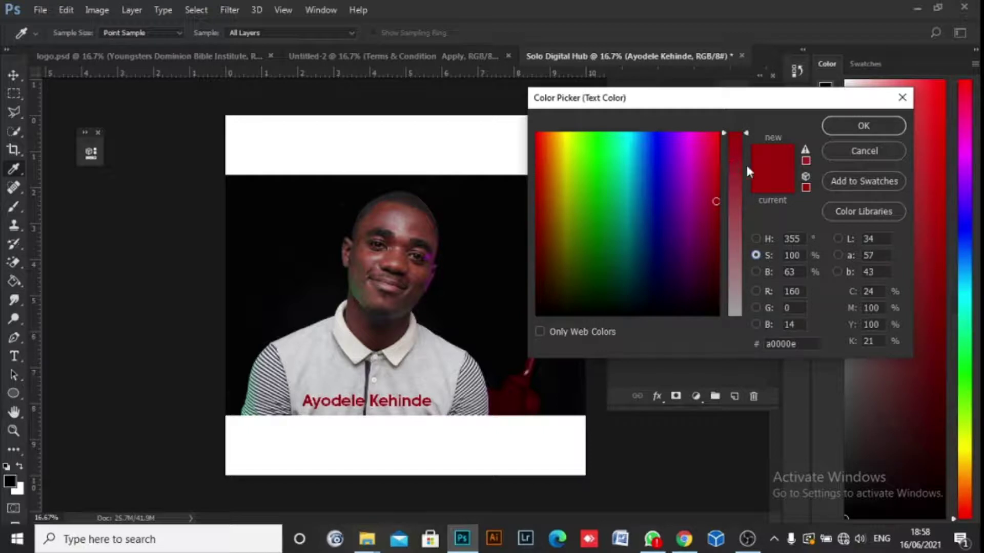
pyautogui.click(755, 272)
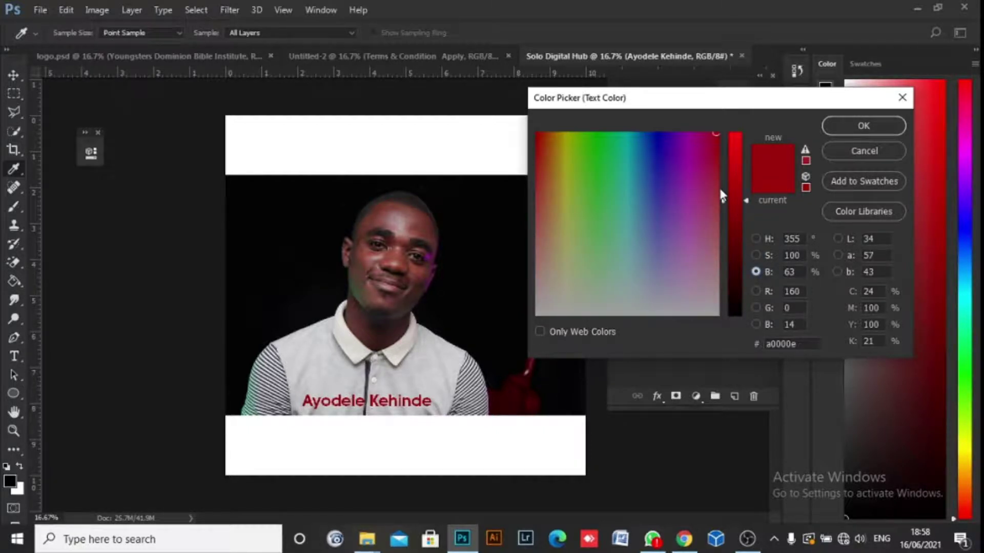
pyautogui.click(755, 255)
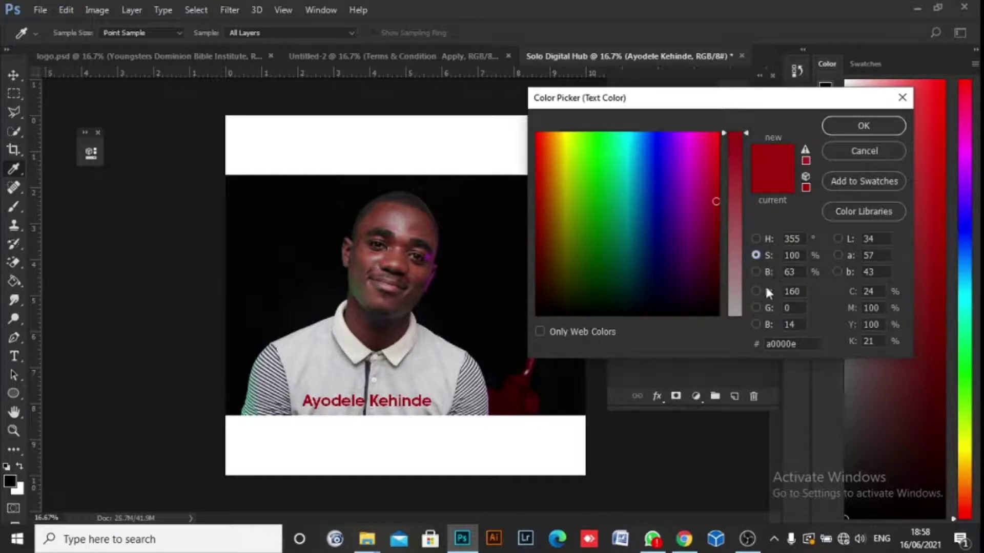
pyautogui.moveTo(741, 133)
pyautogui.mouseDown()
pyautogui.moveTo(748, 303)
pyautogui.moveTo(734, 118)
pyautogui.mouseUp()
pyautogui.click(756, 238)
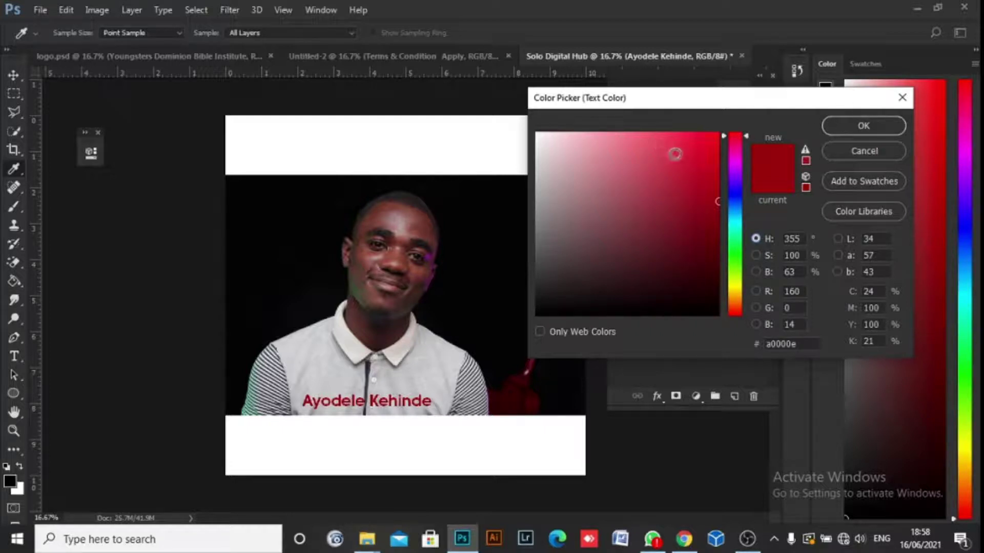
# Step: Set the name text's colour to the brighter red c40214 and accept it
pyautogui.moveTo(675, 154); pyautogui.dragTo(743, 133)
pyautogui.click(716, 175)
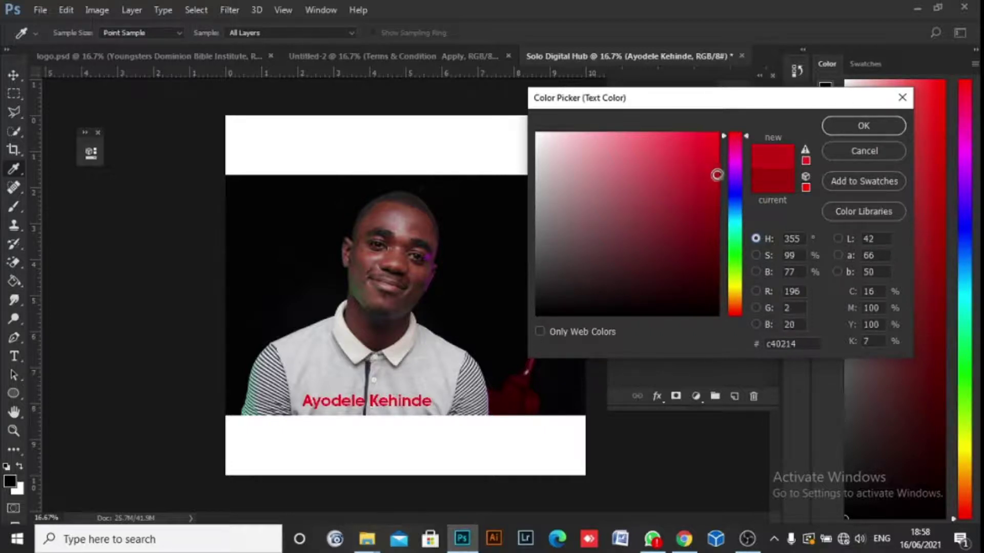
pyautogui.click(892, 131)
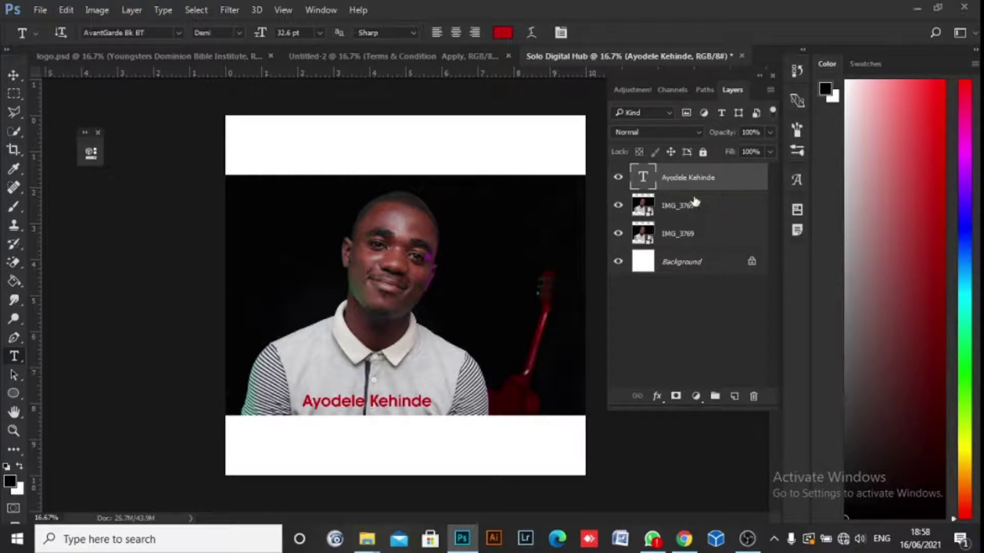
# Step: Set the saturation of the lower IMG_3769 photo layer to -100 with Hue/Saturation, then hide and reshow the upper photo to compare
pyautogui.click(688, 202)
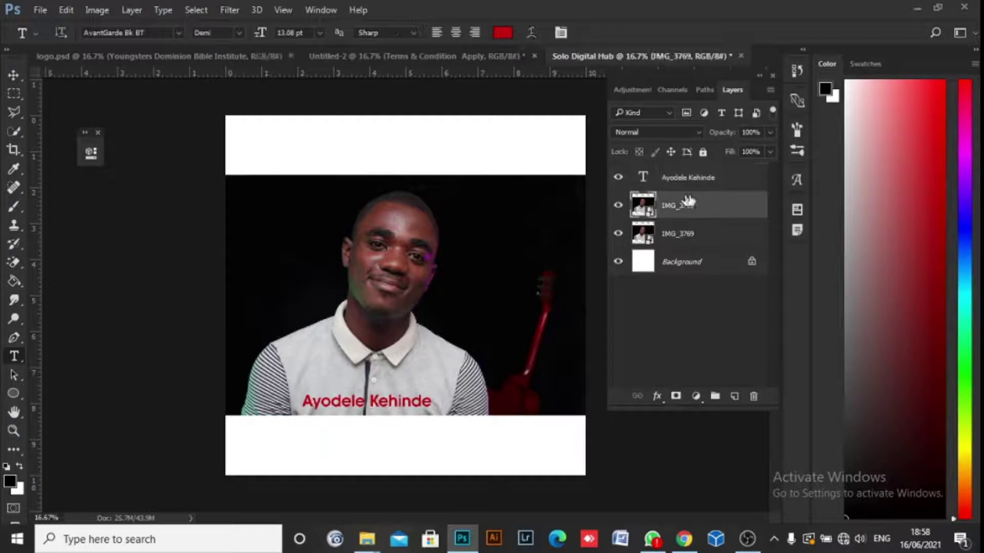
pyautogui.click(677, 243)
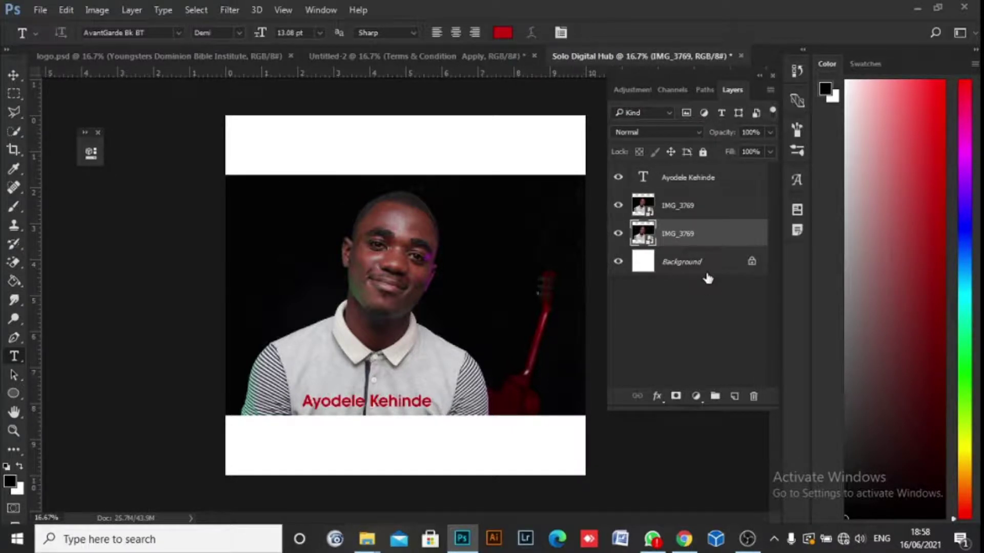
pyautogui.hotkey('ctrl', 'u')
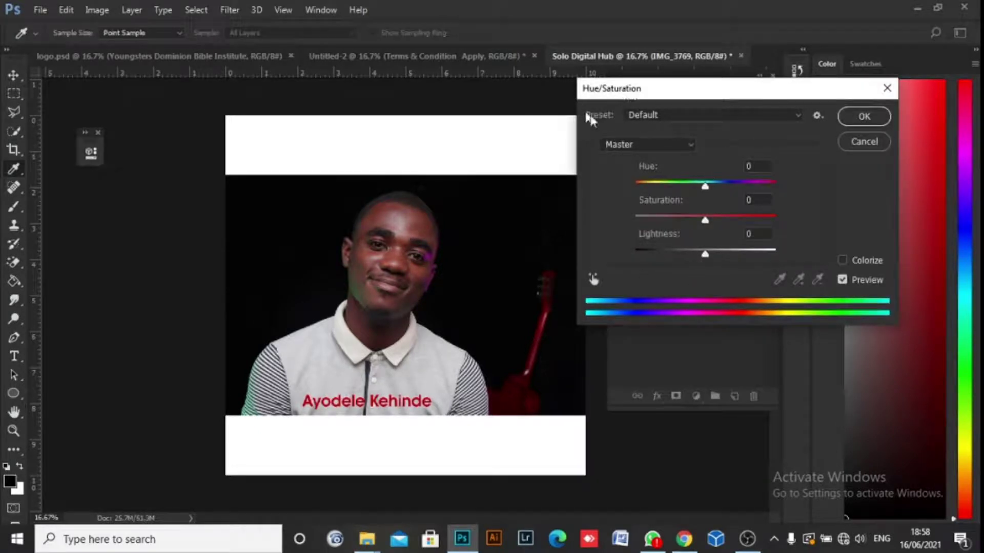
pyautogui.moveTo(741, 88); pyautogui.dragTo(829, 107)
pyautogui.moveTo(791, 241); pyautogui.dragTo(719, 238)
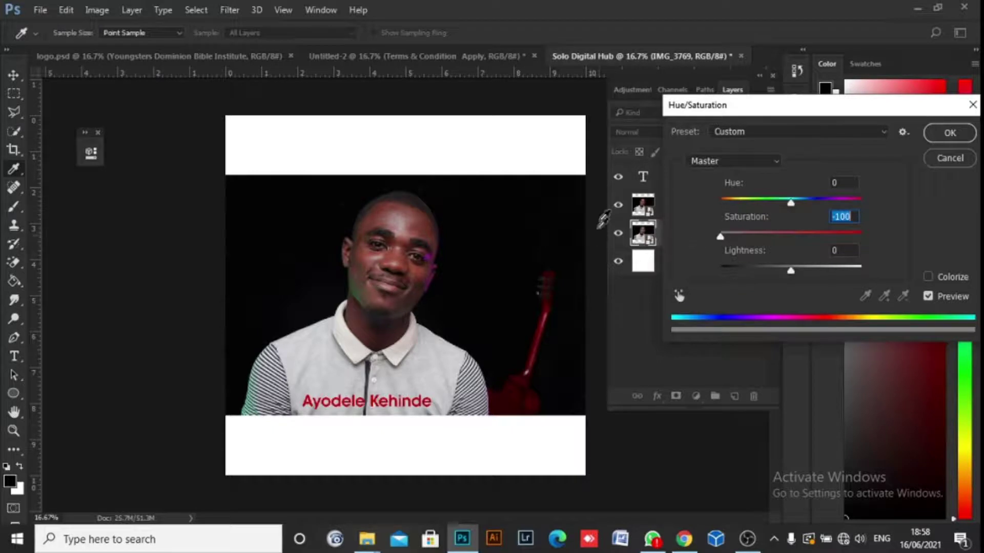
pyautogui.moveTo(851, 105); pyautogui.dragTo(735, 107)
pyautogui.click(833, 137)
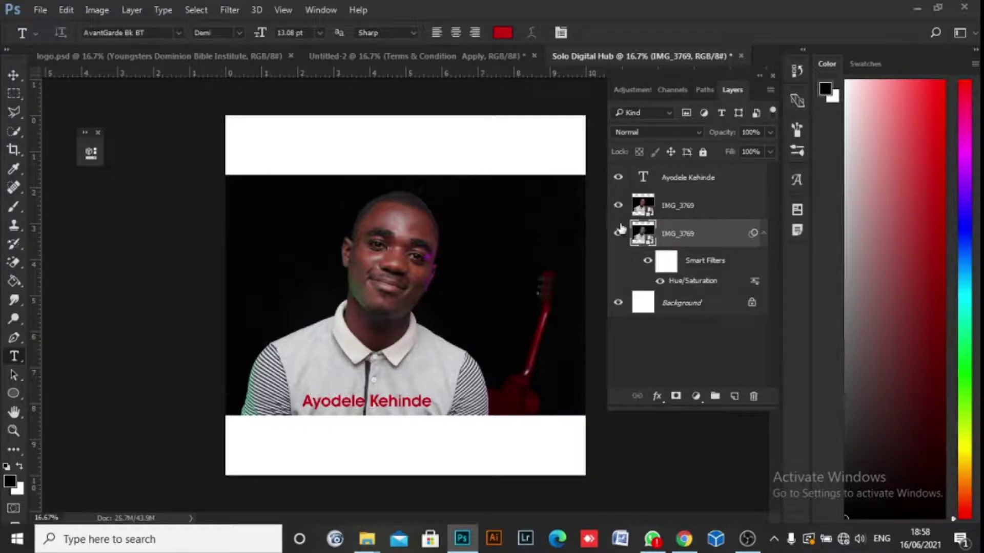
pyautogui.click(617, 205)
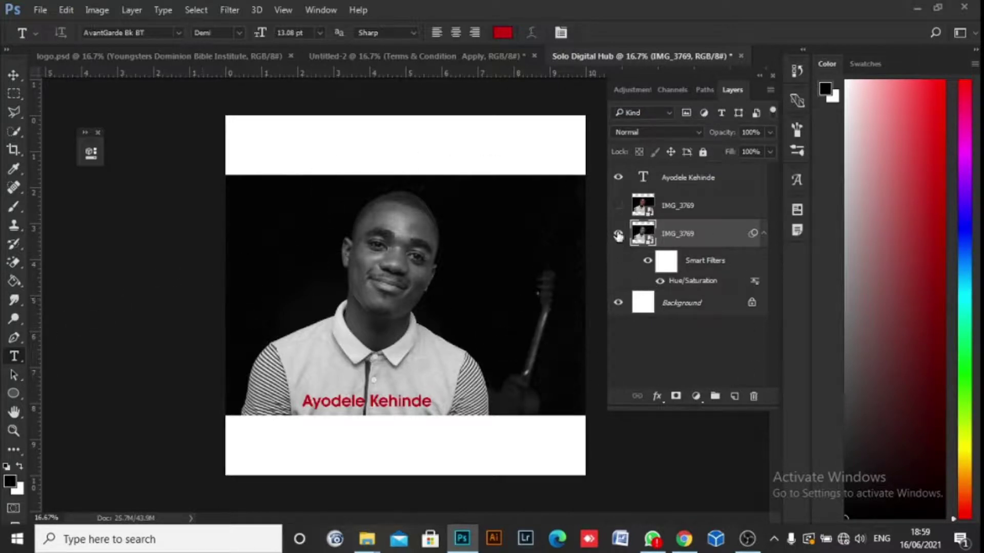
pyautogui.click(618, 205)
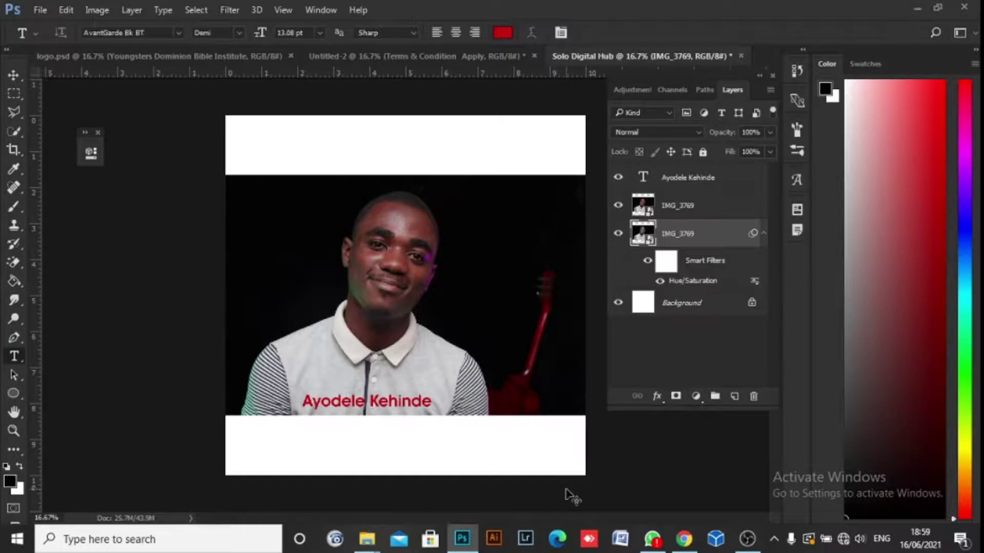
# Step: Start a Polygonal Lasso outline at the photo's lower edge, tracing the green-lit striped sleeve up to its shoulder seam
pyautogui.hotkey('ctrl', '+')
pyautogui.hotkey('ctrl', '+')
pyautogui.hotkey('ctrl', '+')
pyautogui.hotkey('ctrl', '+')
pyautogui.hotkey('ctrl', '+')
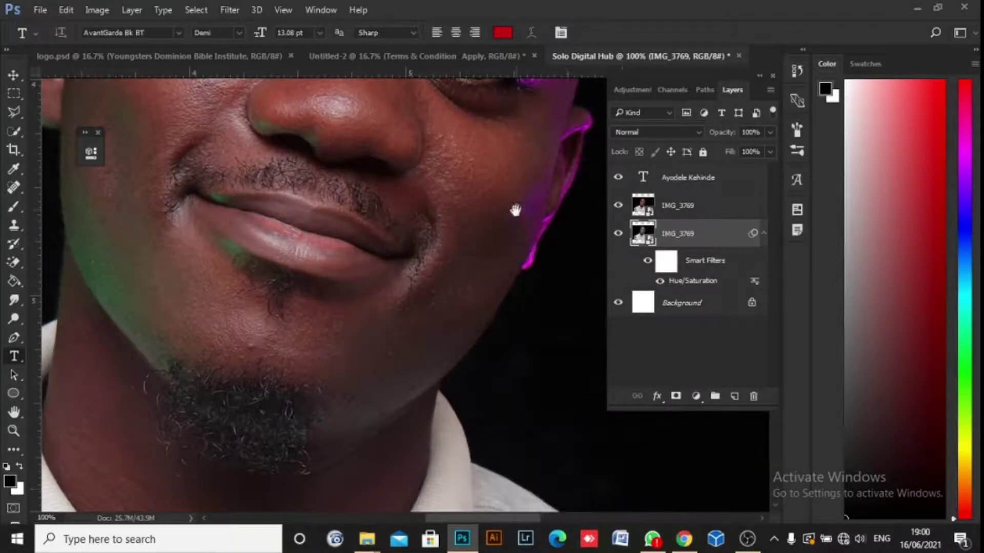
pyautogui.moveTo(261, 377); pyautogui.dragTo(488, 156)
pyautogui.moveTo(106, 457); pyautogui.dragTo(271, 226)
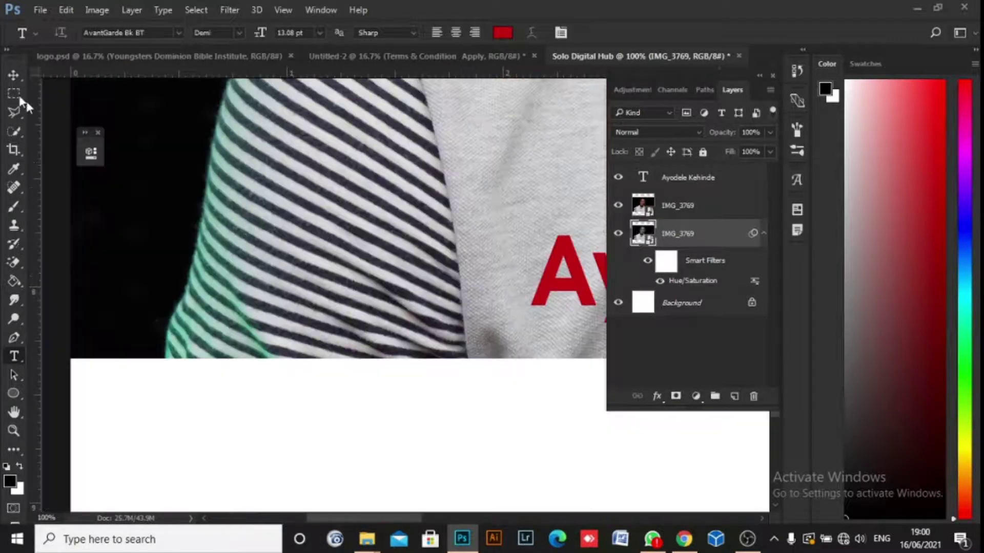
pyautogui.click(16, 117)
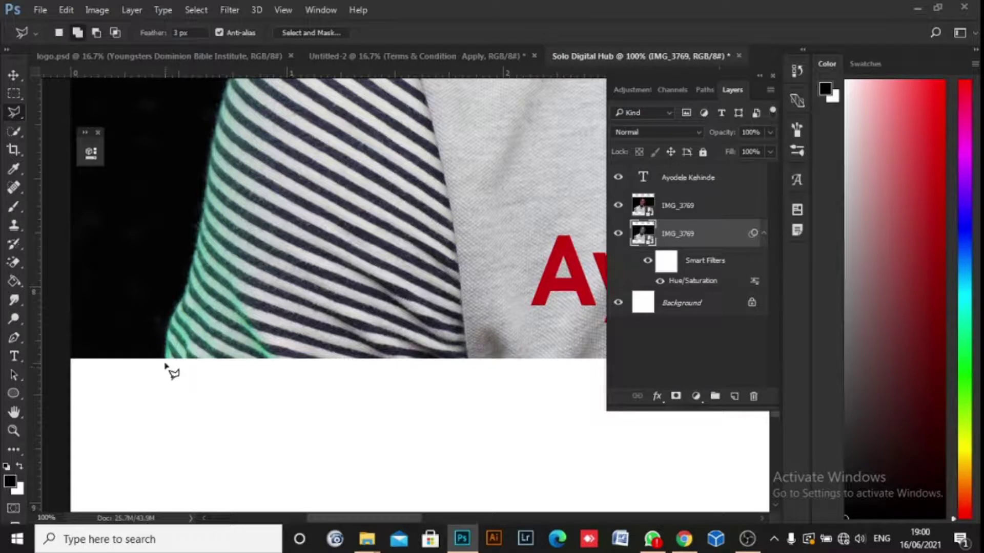
pyautogui.click(167, 332)
pyautogui.click(186, 294)
pyautogui.click(190, 272)
pyautogui.click(198, 231)
pyautogui.moveTo(226, 143); pyautogui.dragTo(160, 345)
pyautogui.click(151, 313)
pyautogui.click(167, 266)
pyautogui.click(191, 225)
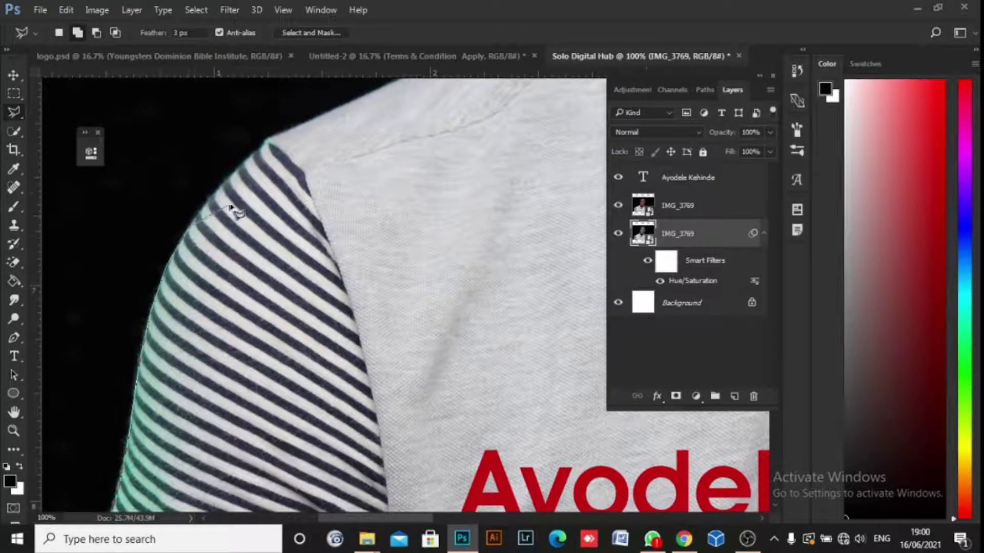
pyautogui.click(224, 178)
pyautogui.click(242, 160)
pyautogui.click(268, 141)
# Step: Continue the lasso outline along the shoulder from the green-lit sleeve and around the collar to the neck
pyautogui.click(293, 129)
pyautogui.moveTo(293, 130); pyautogui.dragTo(78, 379)
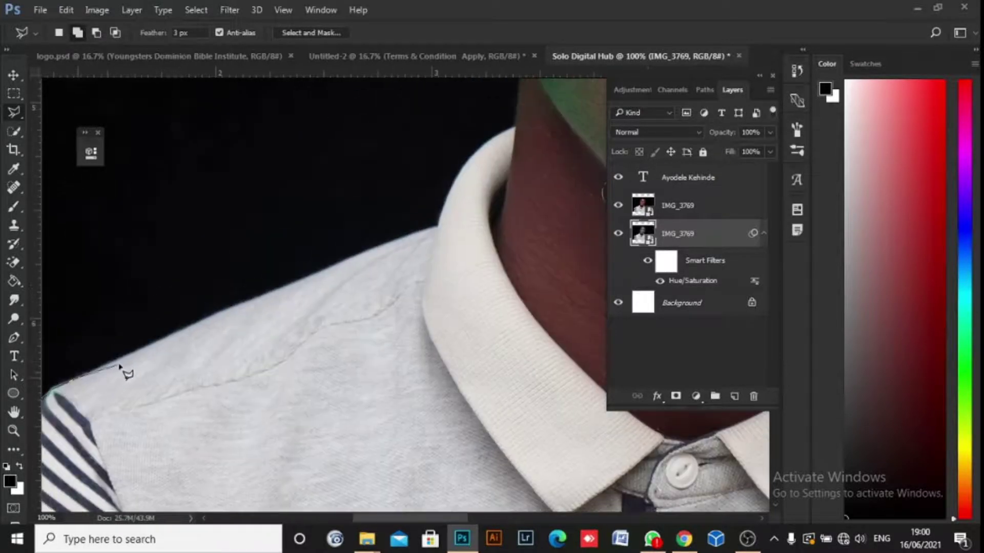
pyautogui.click(254, 298)
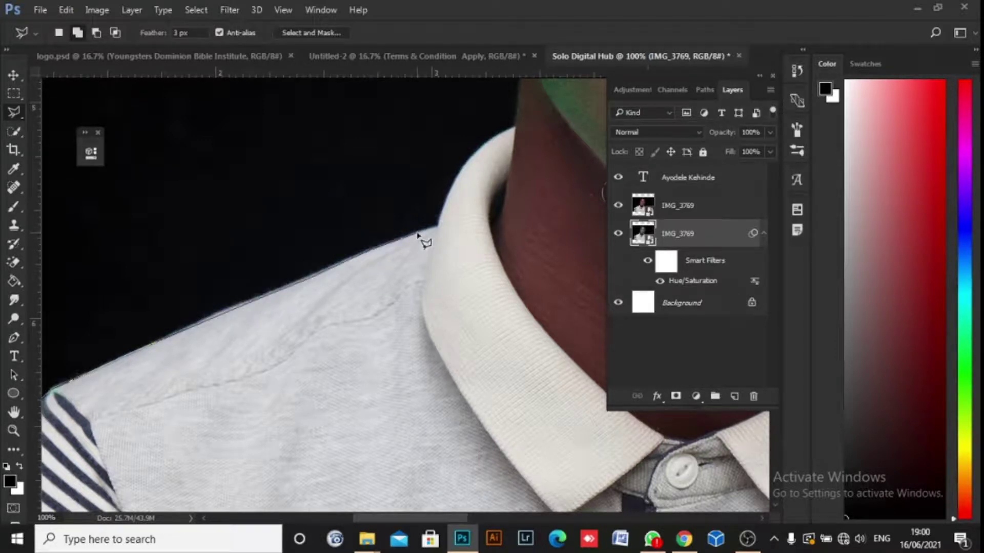
pyautogui.moveTo(438, 227); pyautogui.dragTo(306, 369)
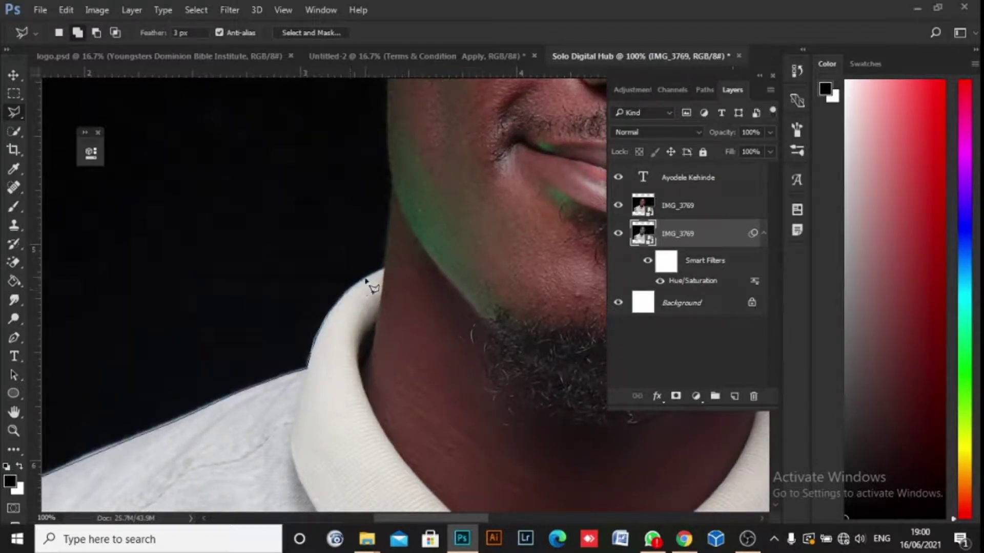
pyautogui.click(384, 269)
# Step: Extend the lasso outline up the green-lit side of the face, around the ear and over the crown of the head
pyautogui.moveTo(387, 113); pyautogui.dragTo(368, 360)
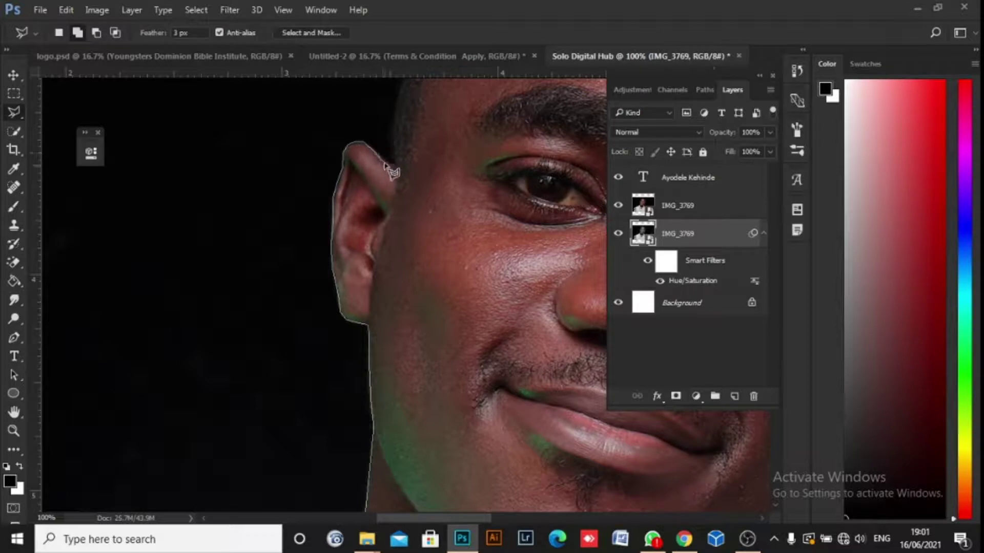
pyautogui.moveTo(394, 165); pyautogui.dragTo(318, 303)
pyautogui.click(318, 263)
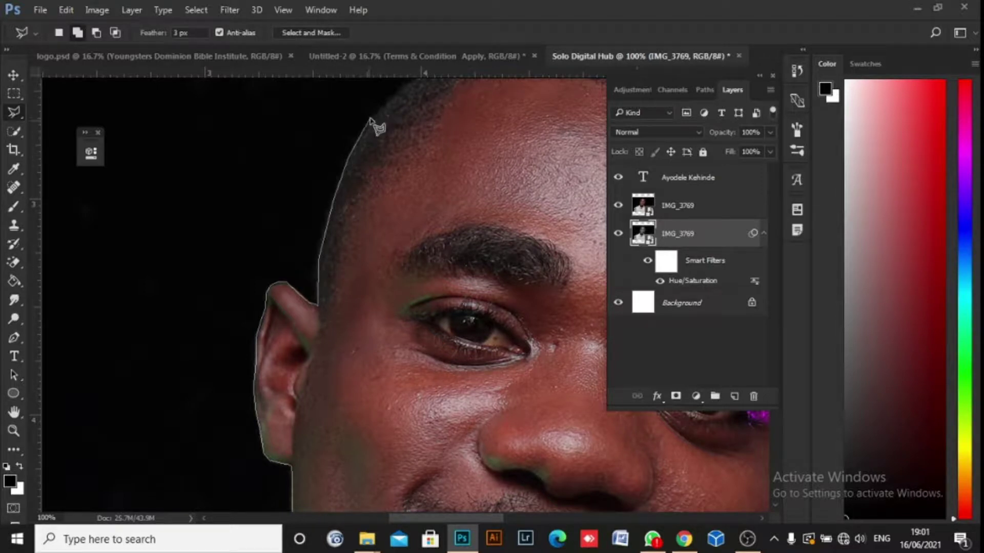
pyautogui.moveTo(377, 125)
pyautogui.mouseDown()
pyautogui.moveTo(200, 252)
pyautogui.moveTo(213, 239)
pyautogui.mouseUp()
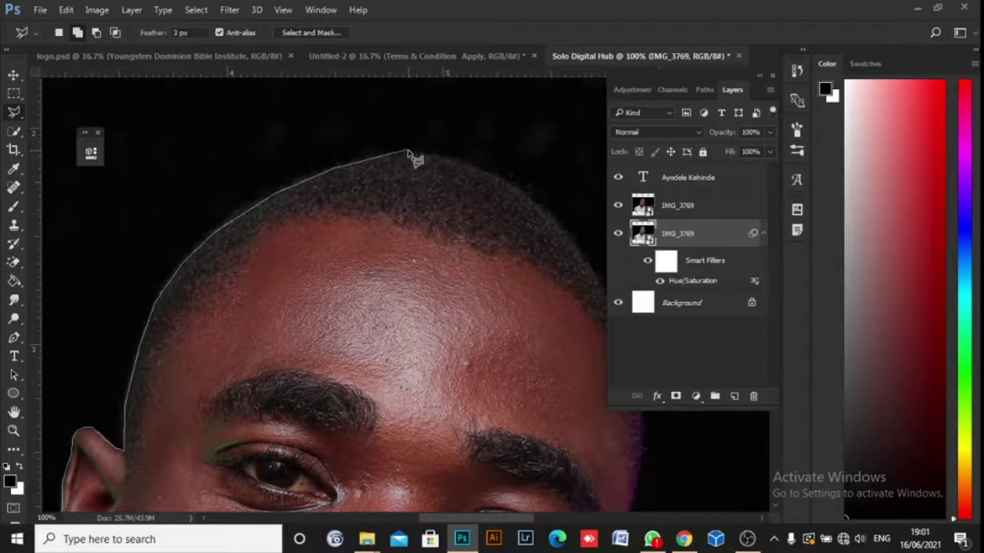
pyautogui.moveTo(451, 165); pyautogui.dragTo(290, 122)
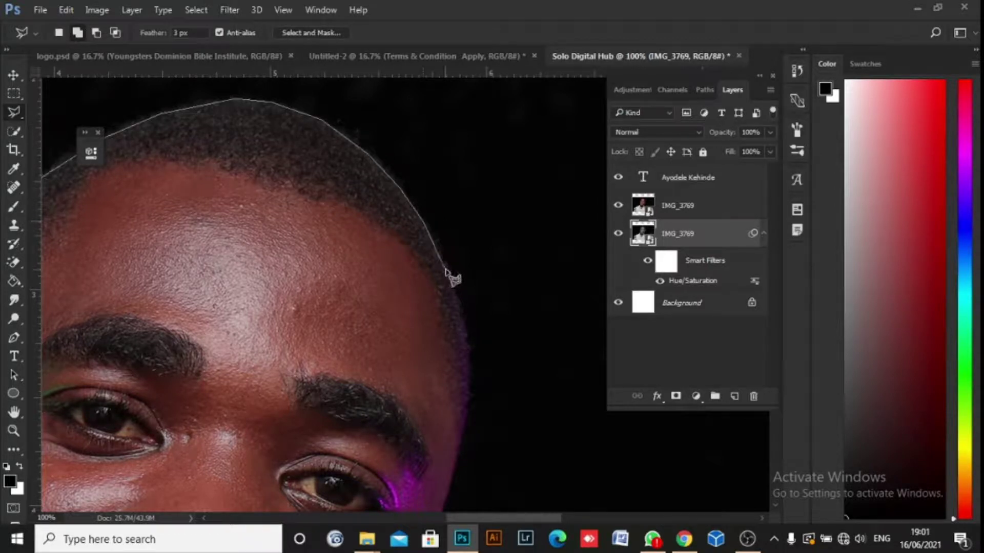
# Step: Trace the lasso outline down the purple-lit side of the head and around that ear to the lobe
pyautogui.scroll(-3, 448, 268)
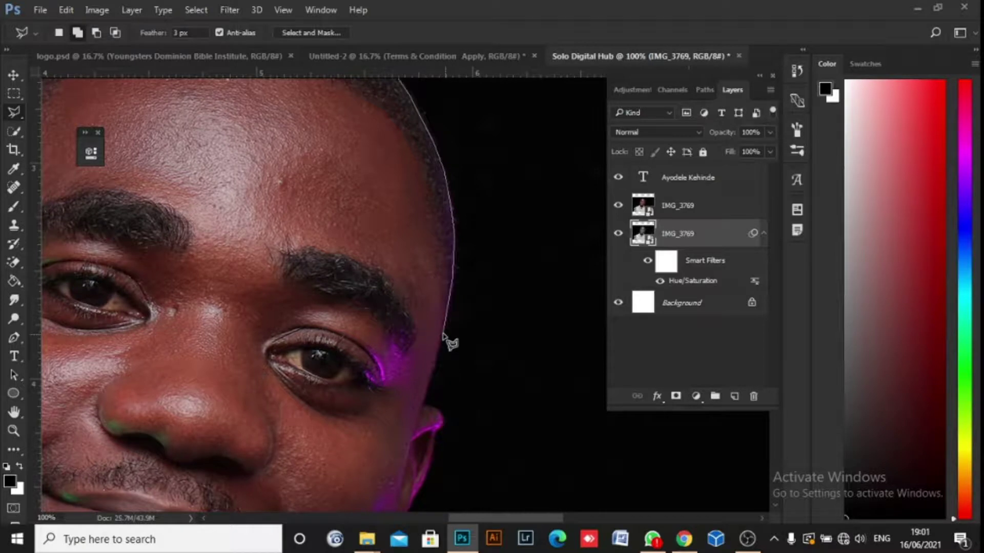
pyautogui.click(431, 373)
pyautogui.press('space')
pyautogui.moveTo(444, 368); pyautogui.dragTo(500, 200)
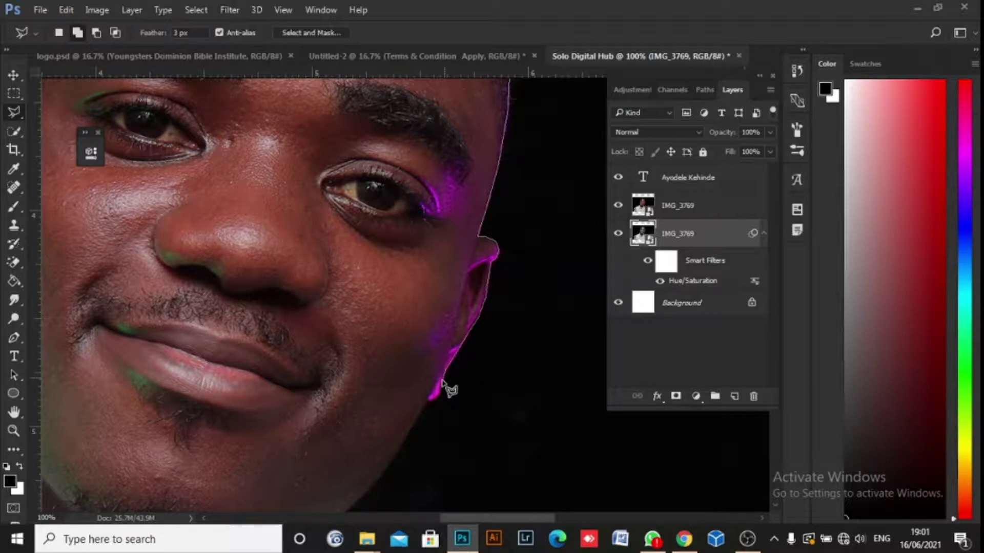
pyautogui.moveTo(440, 397); pyautogui.dragTo(511, 243)
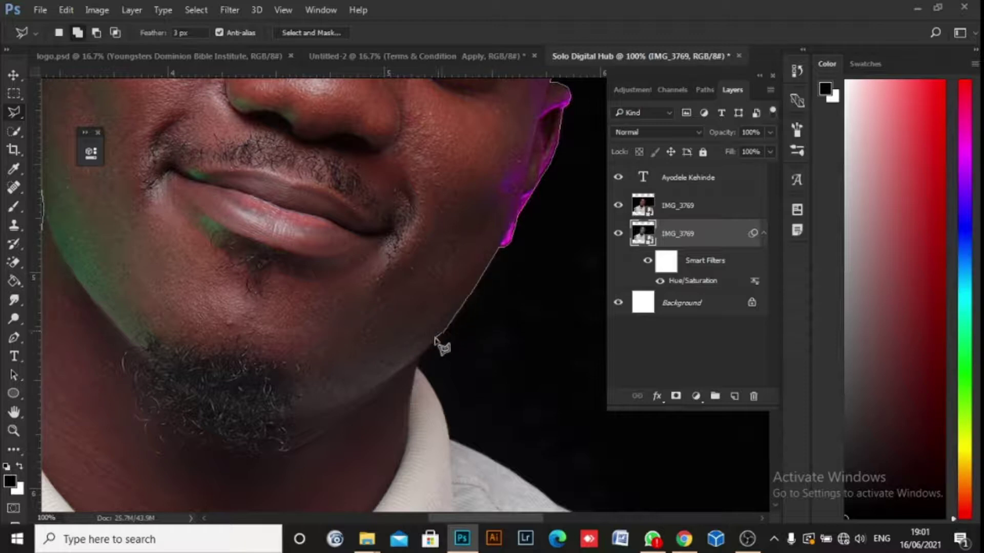
# Step: Continue the lasso outline along the jaw, collar, shoulder and purple-lit striped sleeve down to the photo's lower edge
pyautogui.click(416, 368)
pyautogui.moveTo(421, 373); pyautogui.dragTo(329, 142)
pyautogui.click(335, 150)
pyautogui.click(343, 163)
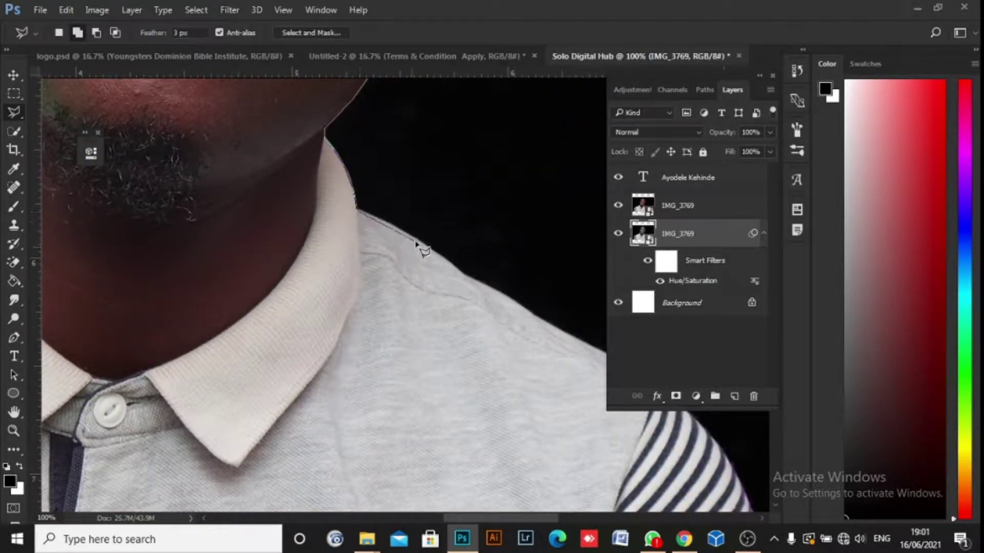
pyautogui.moveTo(429, 247); pyautogui.dragTo(301, 162)
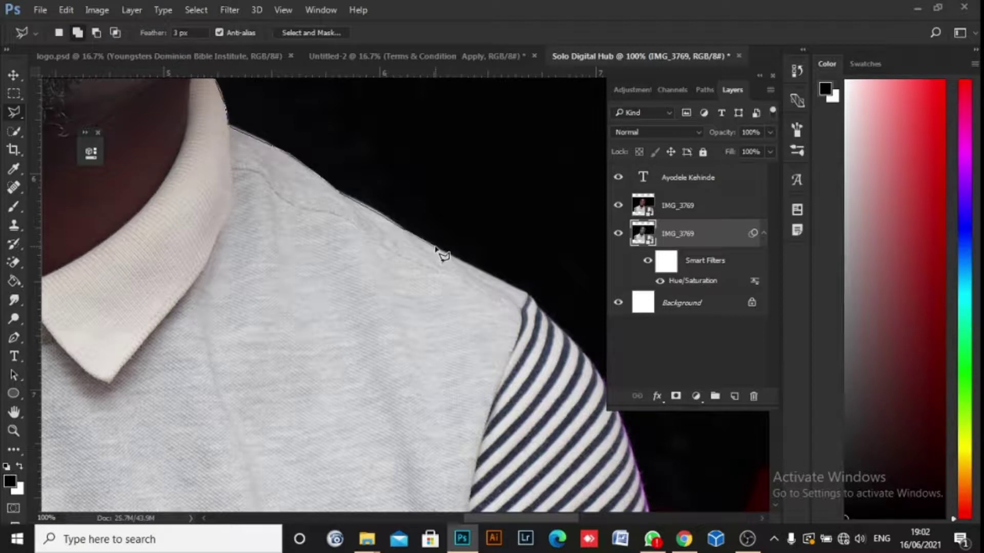
pyautogui.moveTo(470, 264); pyautogui.dragTo(302, 187)
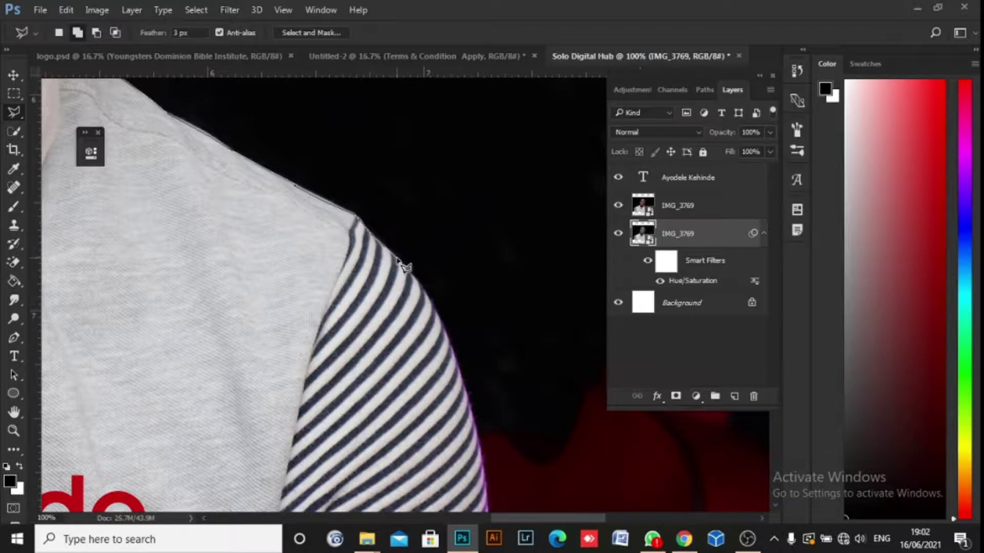
pyautogui.moveTo(388, 230); pyautogui.dragTo(362, 204)
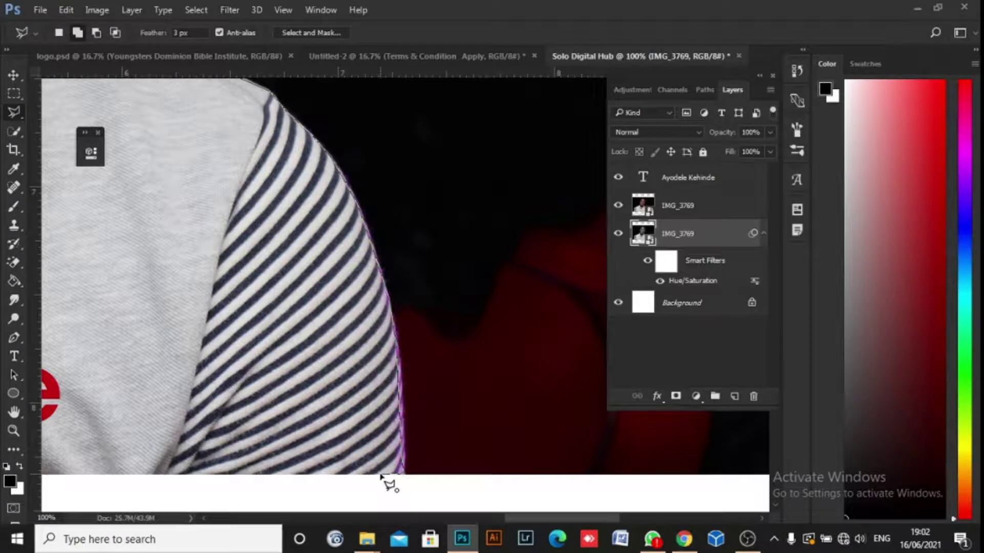
# Step: Close the lasso selection by routing it around the outside of the canvas so it encloses the background around the man
pyautogui.scroll(-4, 382, 475)
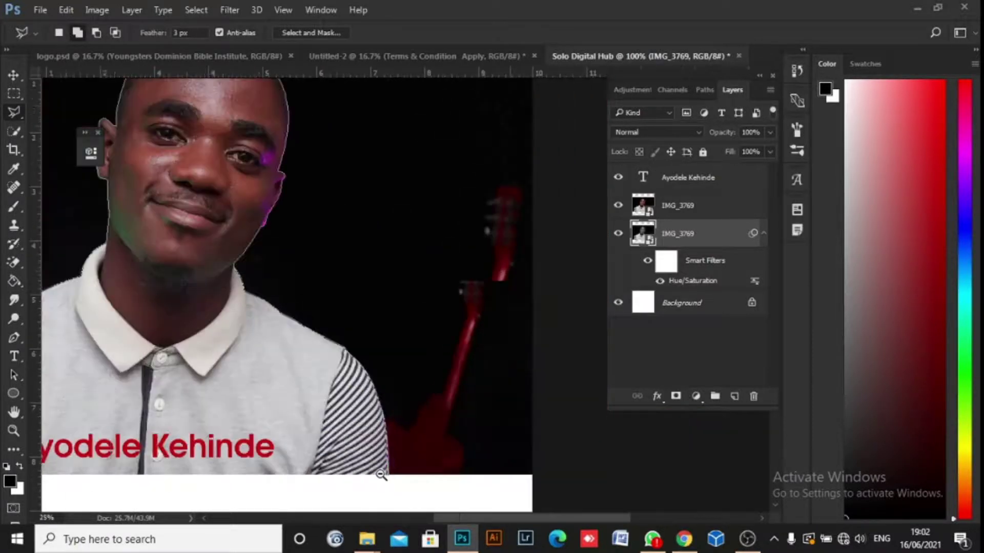
pyautogui.scroll(-1, 381, 475)
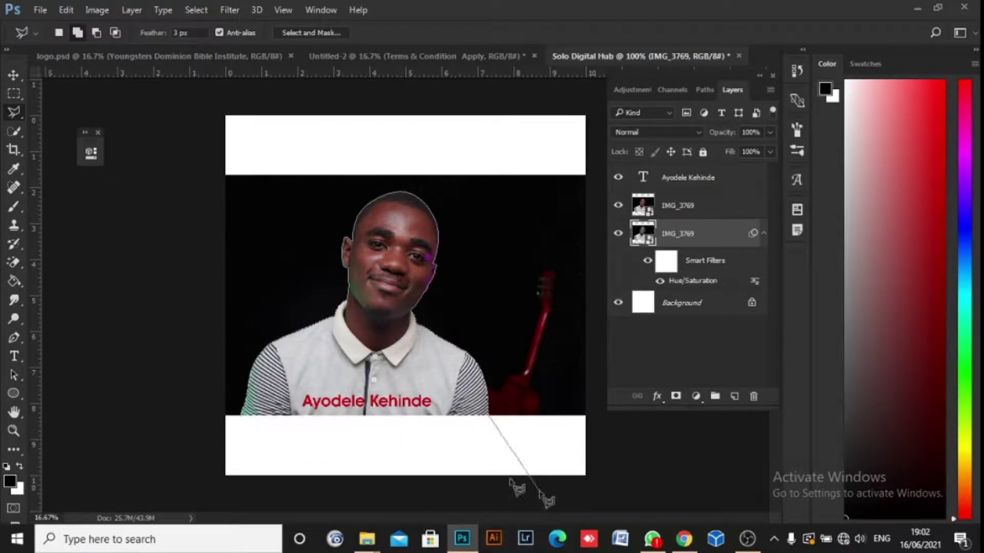
pyautogui.click(689, 449)
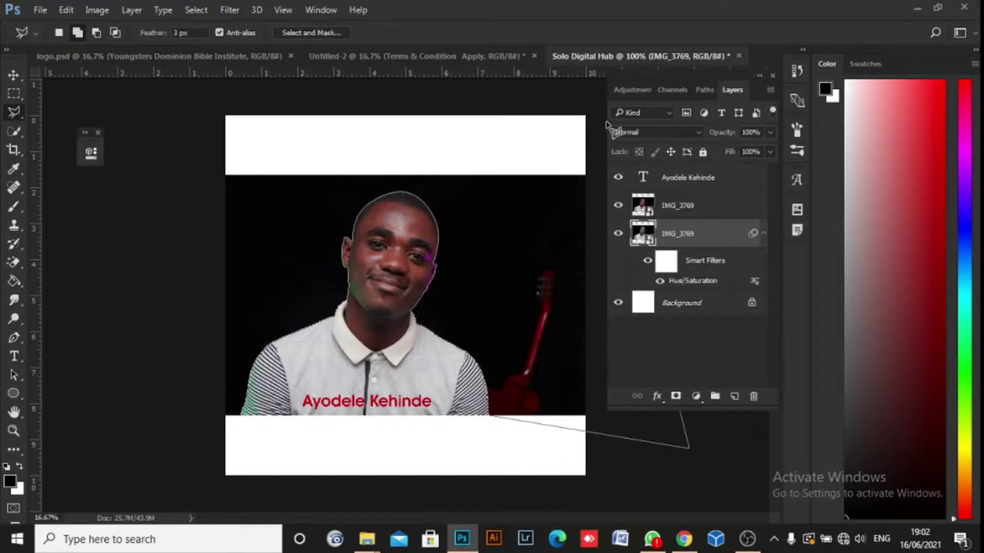
pyautogui.click(172, 124)
pyautogui.click(169, 490)
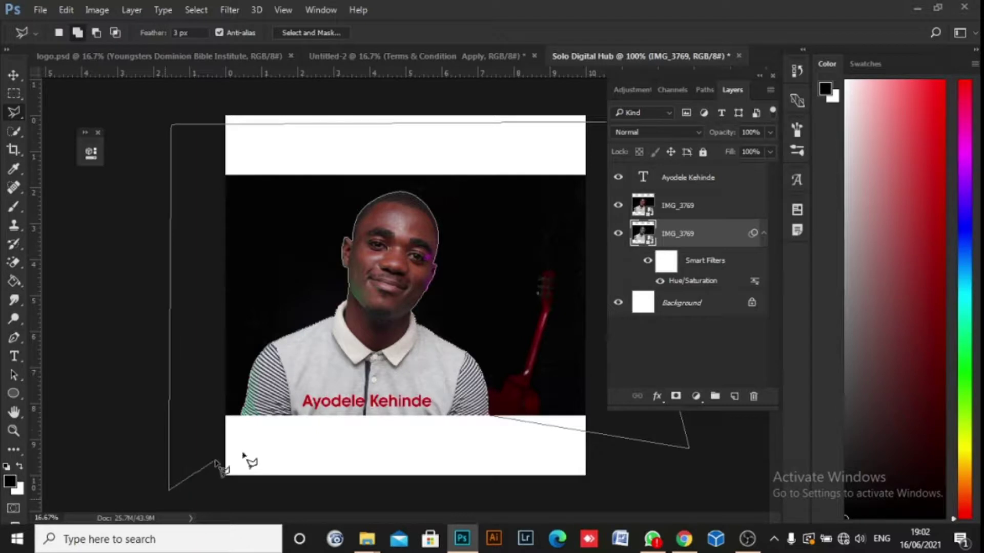
pyautogui.click(242, 417)
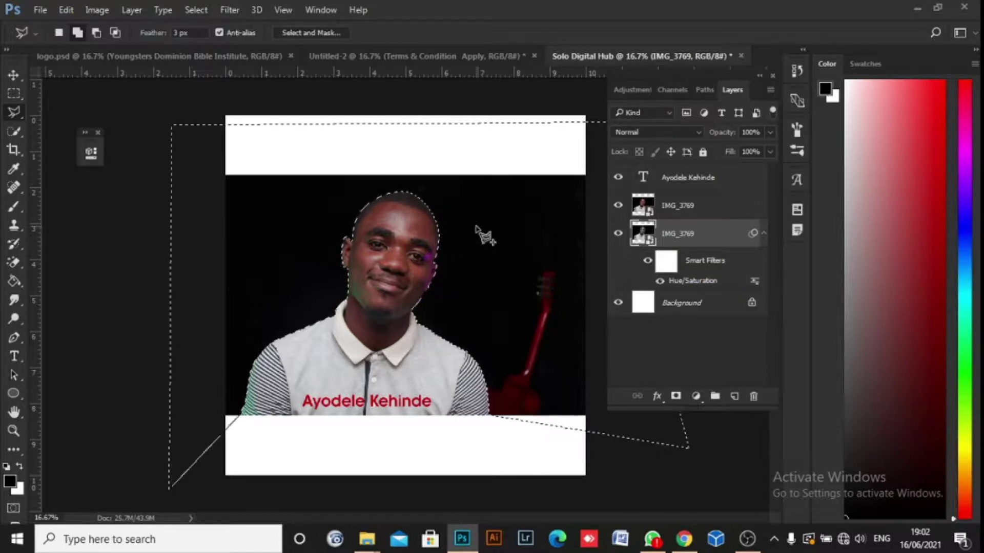
# Step: Add a layer mask to the upper photo layer from the selection and hide the desaturated photo layer beneath it
pyautogui.click(670, 206)
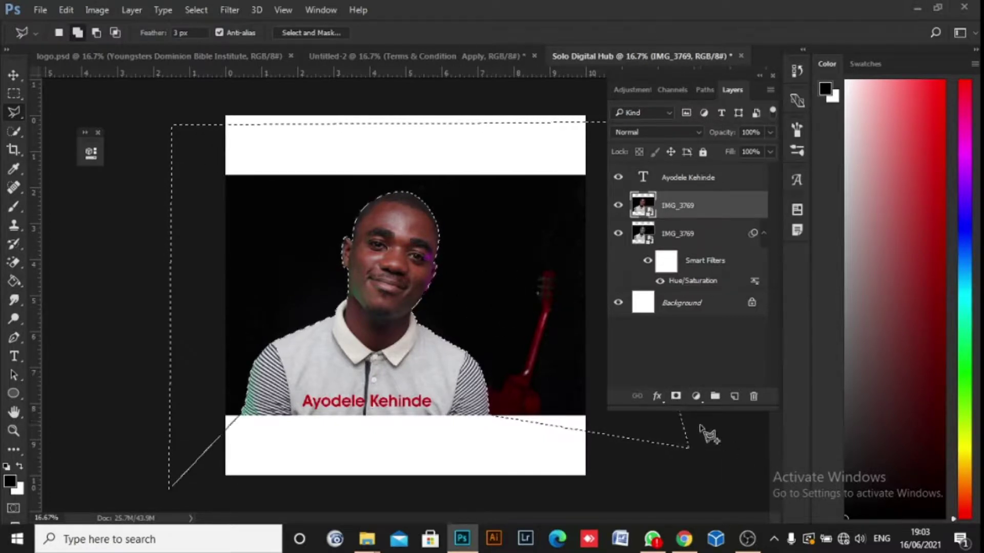
pyautogui.click(675, 396)
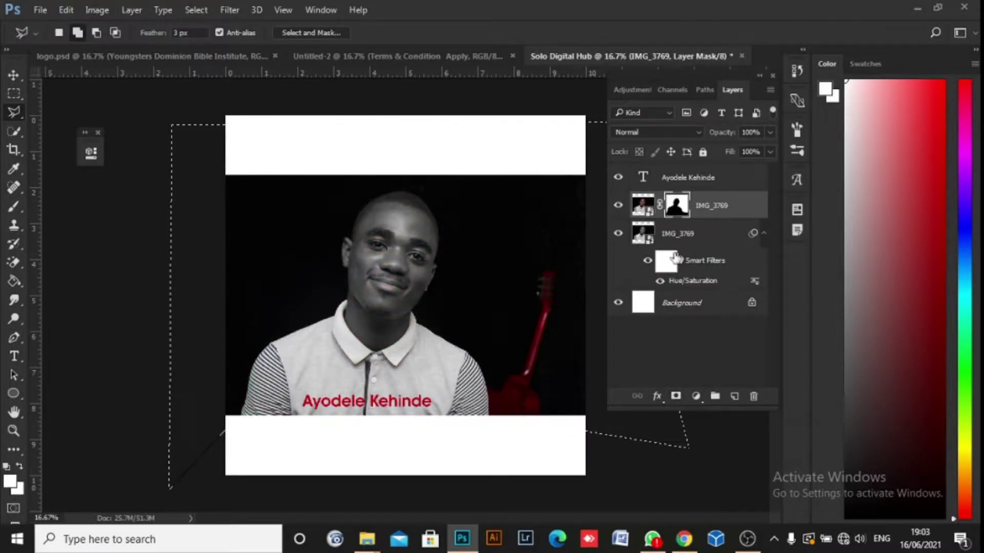
pyautogui.click(618, 233)
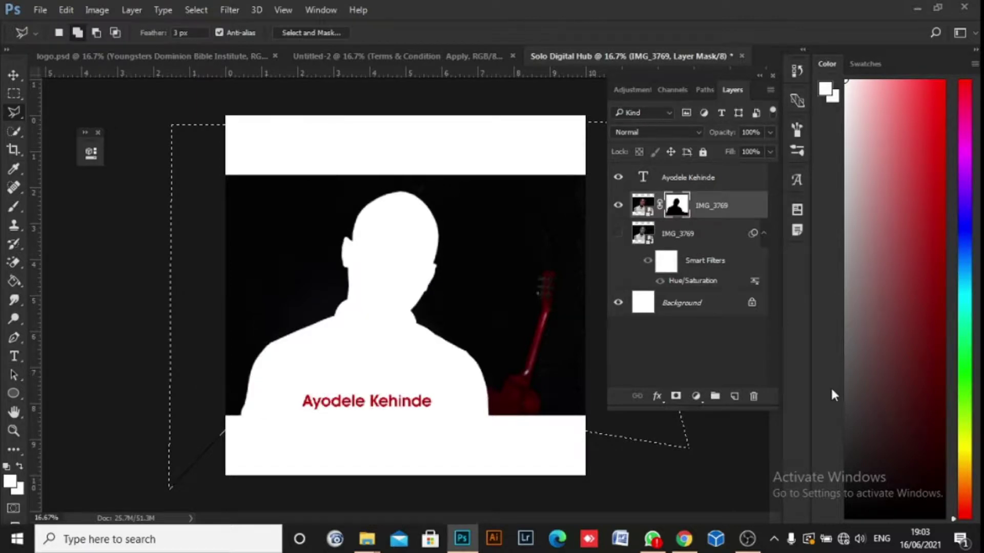
# Step: Invert the upper photo's layer mask to reveal the man and conceal the background, and inspect the cutout edges up close
pyautogui.press('d')
pyautogui.press('x')
pyautogui.hotkey('ctrl', 'i')
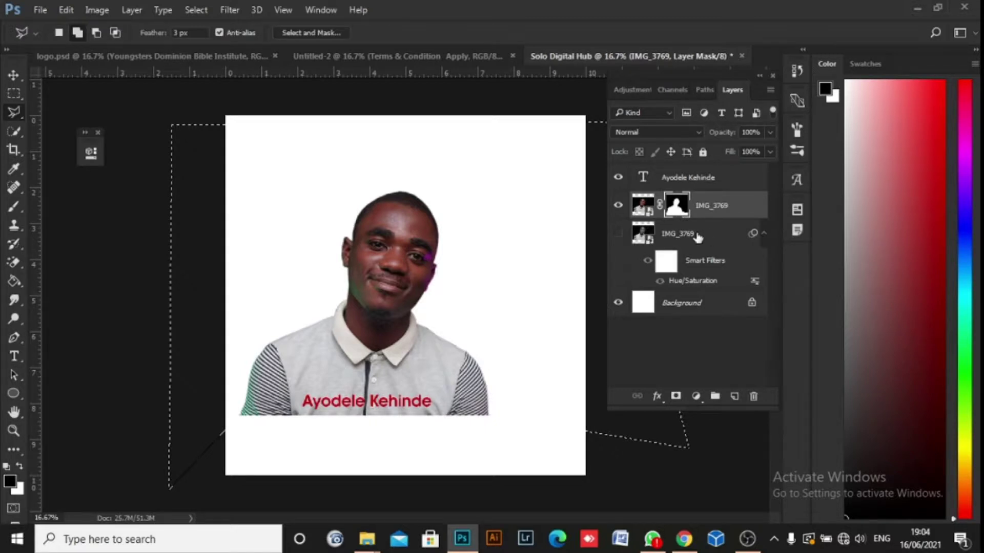
pyautogui.hotkey('ctrl', '+')
pyautogui.hotkey('ctrl', '+')
pyautogui.hotkey('ctrl', '+')
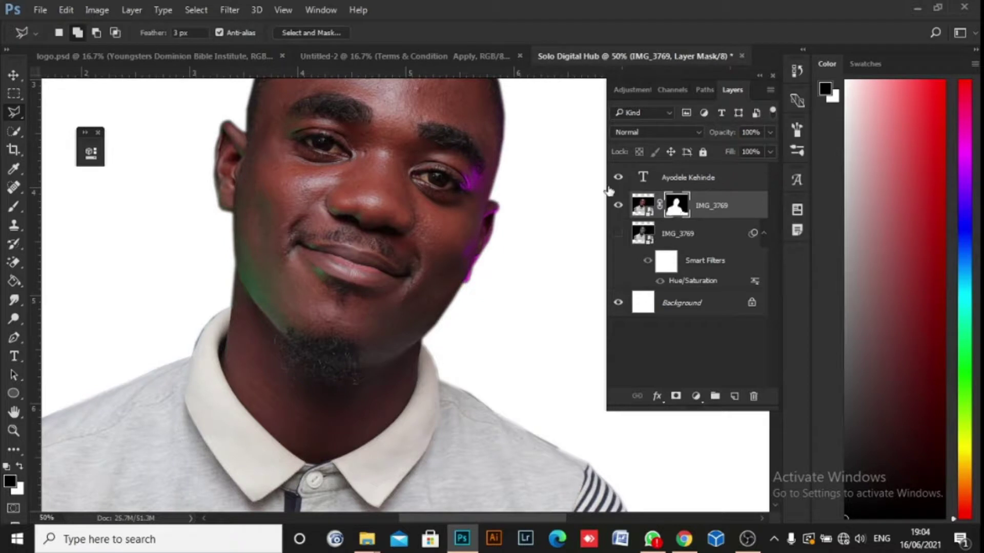
# Step: Hide the white Background layer and examine the man's cutout edges against transparency
pyautogui.hotkey('ctrl', '-')
pyautogui.hotkey('ctrl', '-')
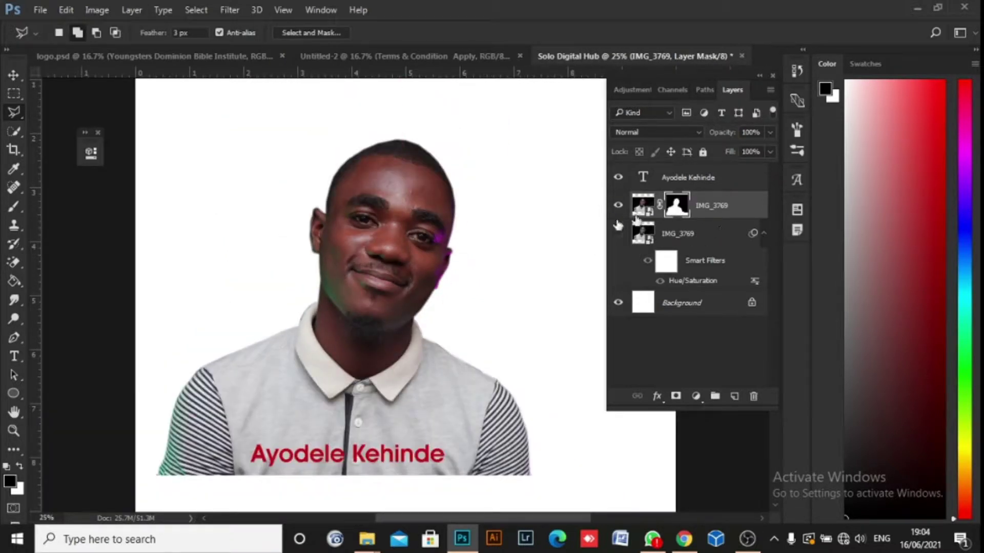
pyautogui.click(618, 303)
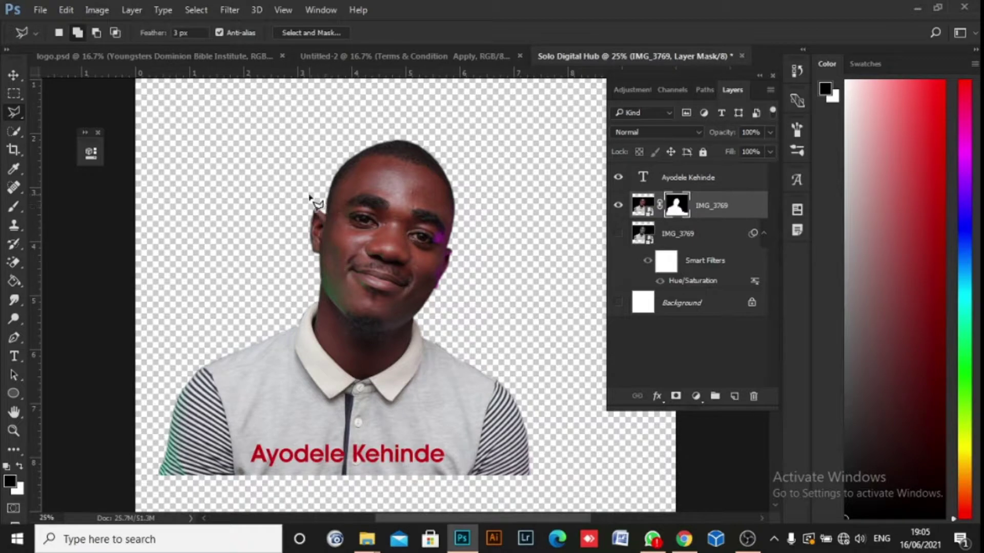
pyautogui.scroll(3, 309, 193)
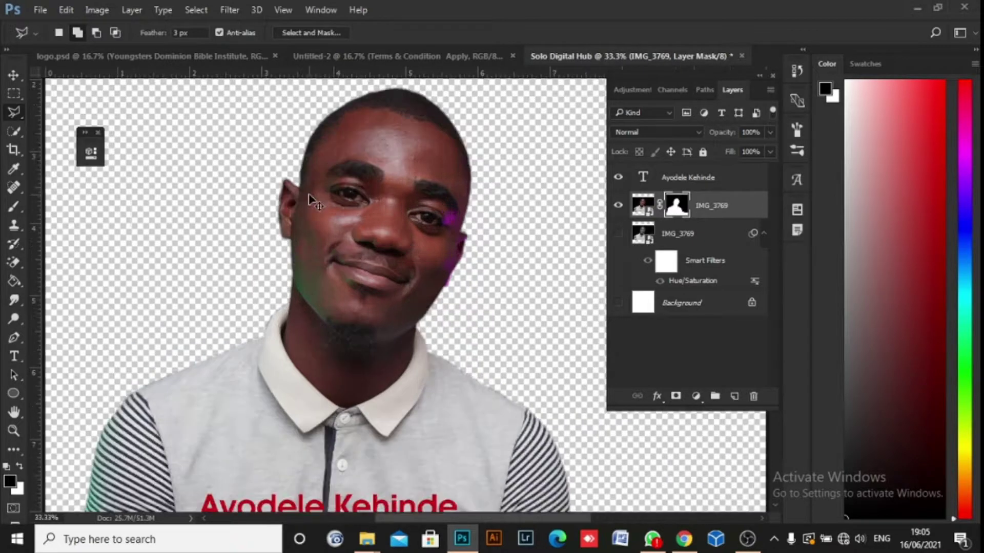
pyautogui.moveTo(308, 193); pyautogui.dragTo(344, 404)
pyautogui.moveTo(270, 439); pyautogui.dragTo(277, 288)
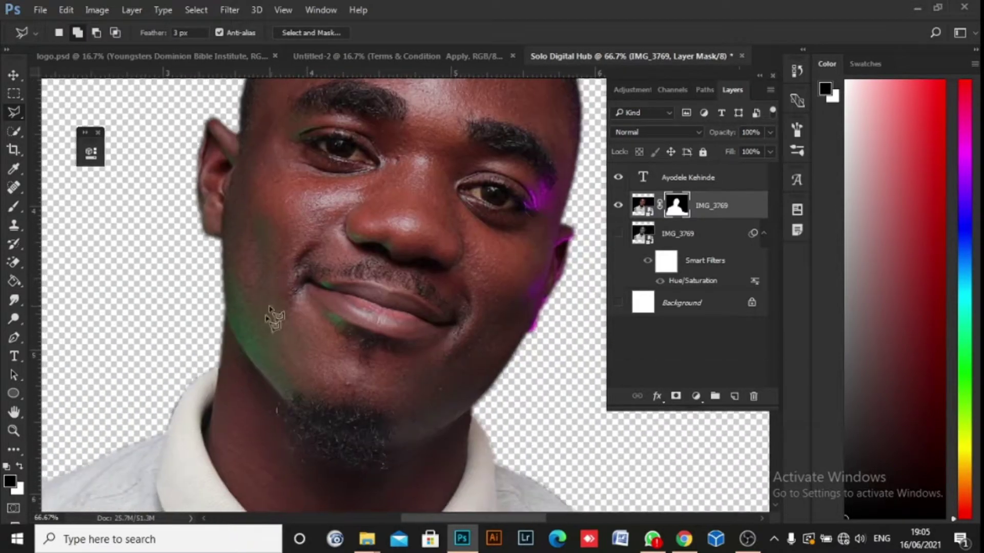
pyautogui.moveTo(367, 313); pyautogui.dragTo(195, 503)
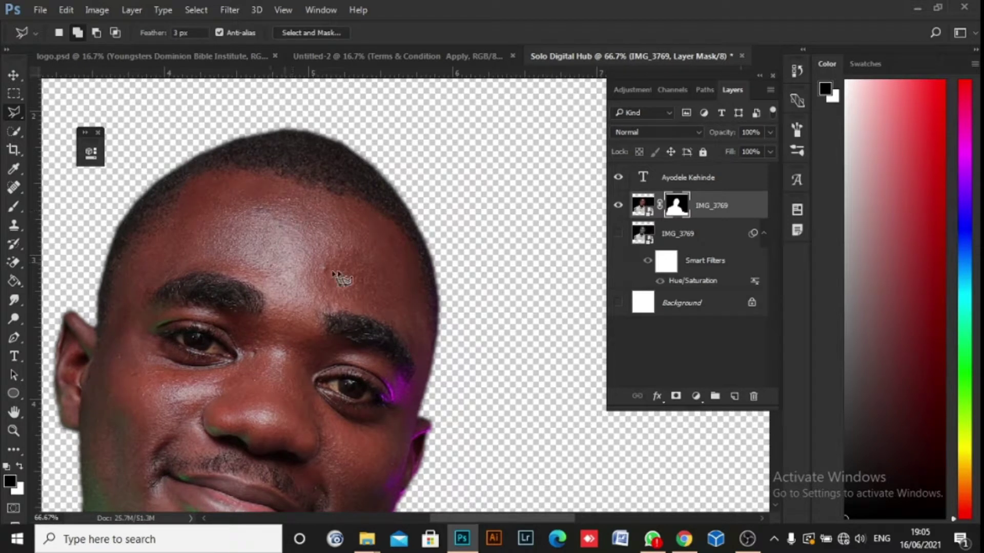
# Step: Target the upper photo layer's image rather than its mask and outline a polygonal lasso selection on the man's forehead
pyautogui.click(357, 248)
pyautogui.click(643, 205)
pyautogui.click(250, 202)
pyautogui.click(244, 224)
pyautogui.click(321, 256)
pyautogui.click(393, 244)
pyautogui.click(359, 198)
pyautogui.click(279, 189)
pyautogui.click(252, 205)
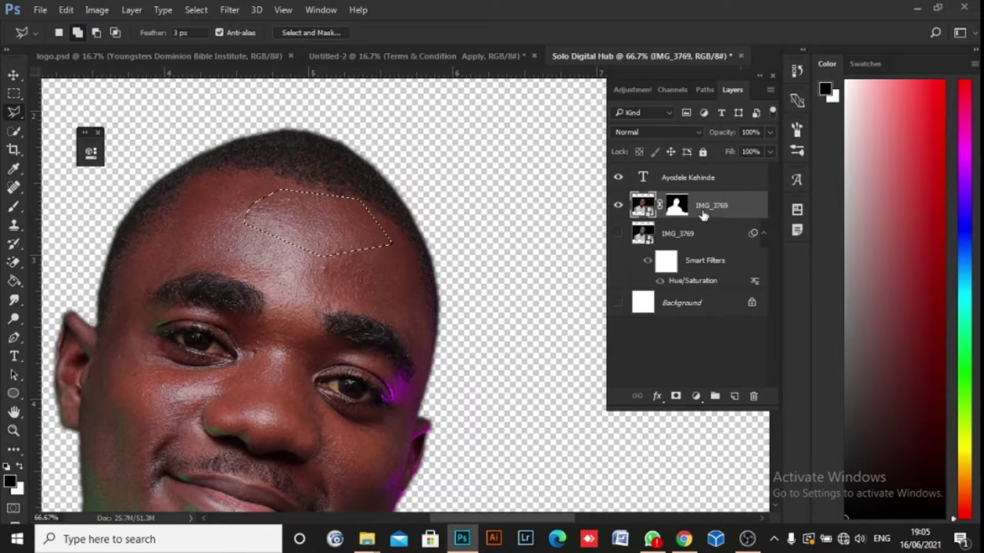
# Step: Brush black onto the upper photo's layer mask inside the forehead selection to hide that patch
pyautogui.click(14, 208)
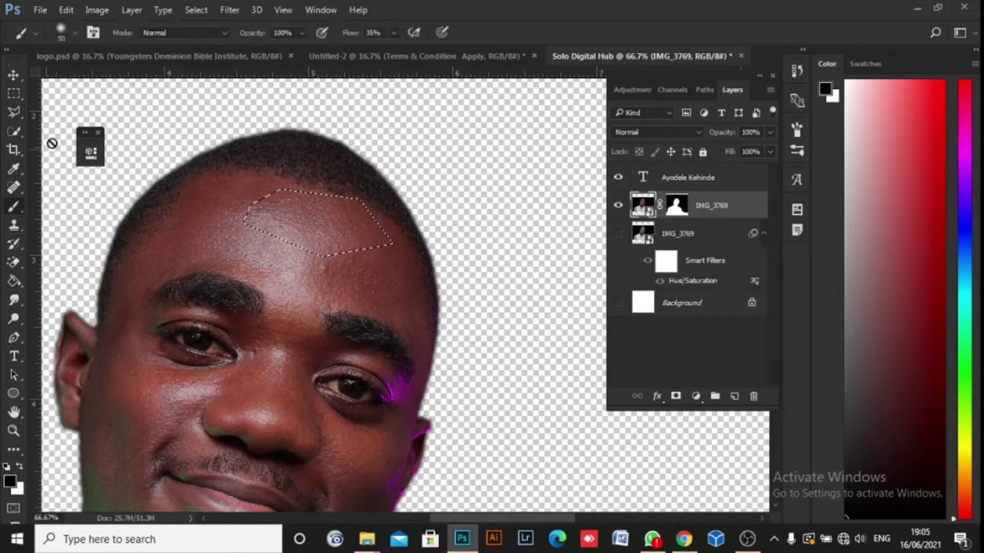
pyautogui.click(10, 482)
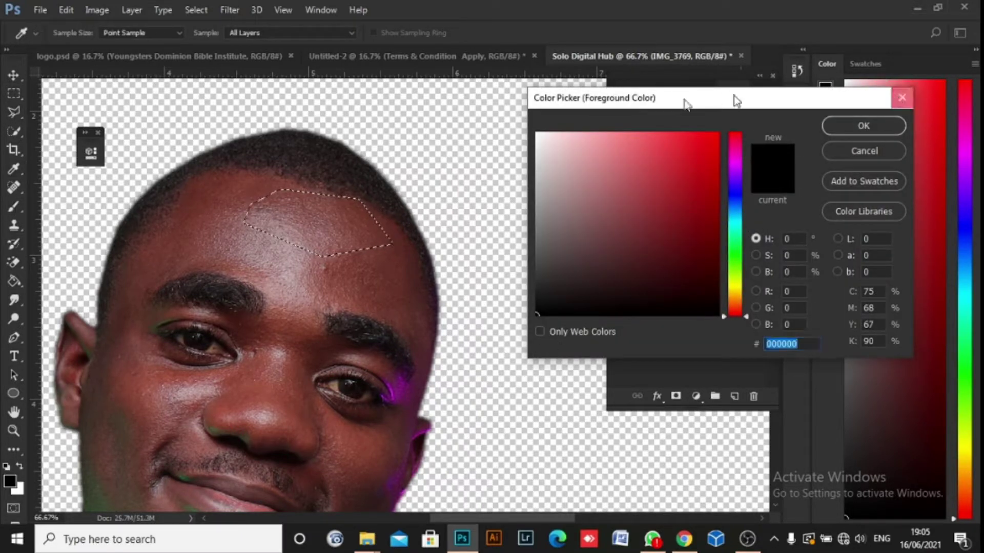
pyautogui.click(902, 97)
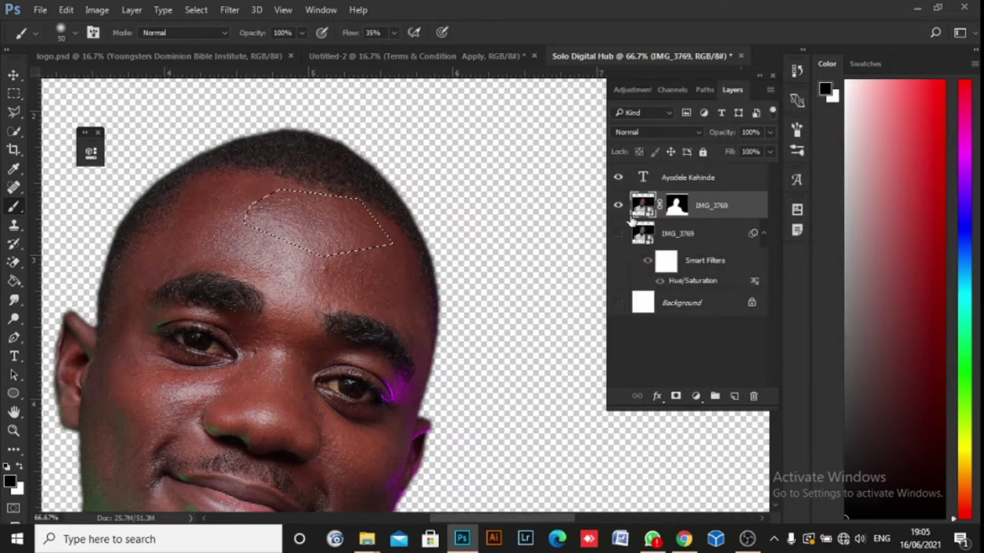
pyautogui.click(684, 210)
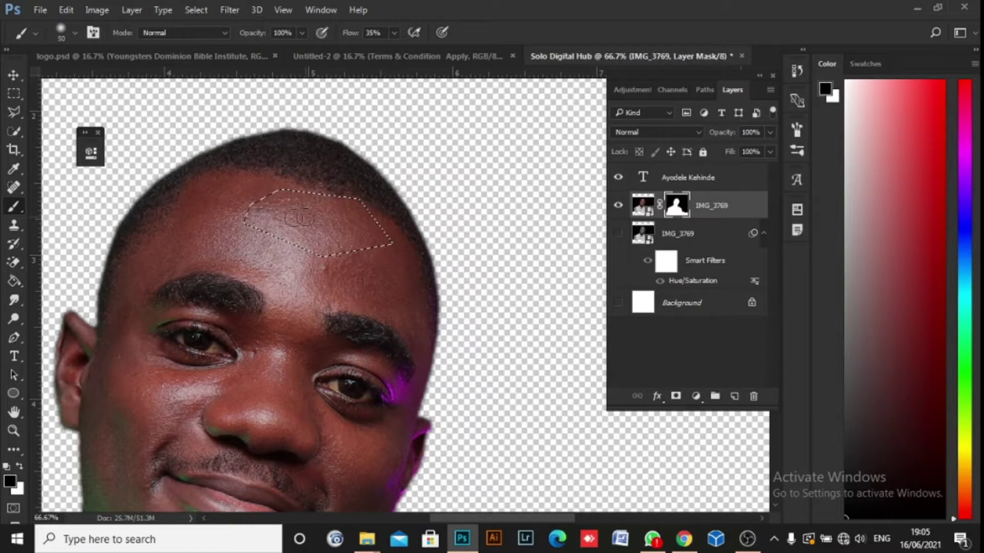
pyautogui.moveTo(300, 224); pyautogui.dragTo(266, 234)
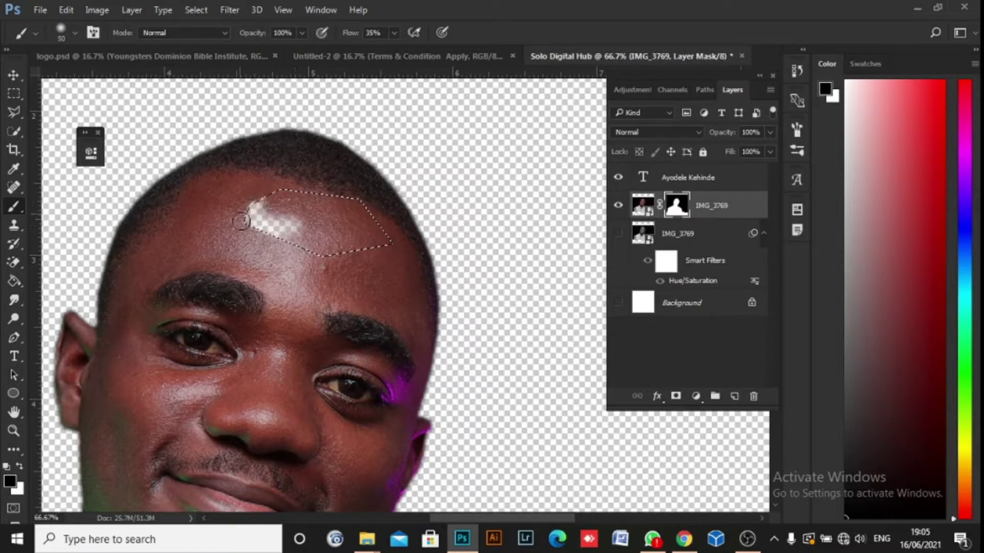
pyautogui.moveTo(331, 212)
pyautogui.mouseDown()
pyautogui.moveTo(273, 210)
pyautogui.moveTo(327, 239)
pyautogui.mouseUp()
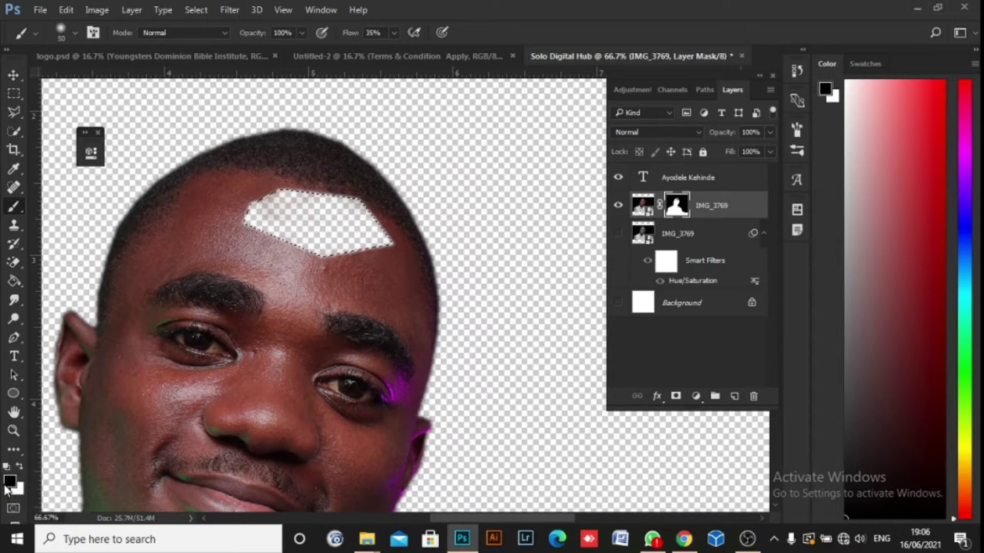
# Step: Swap the foreground and background colours, and pick dark red 3f0000 as the foreground colour while the mask is active
pyautogui.press('x')
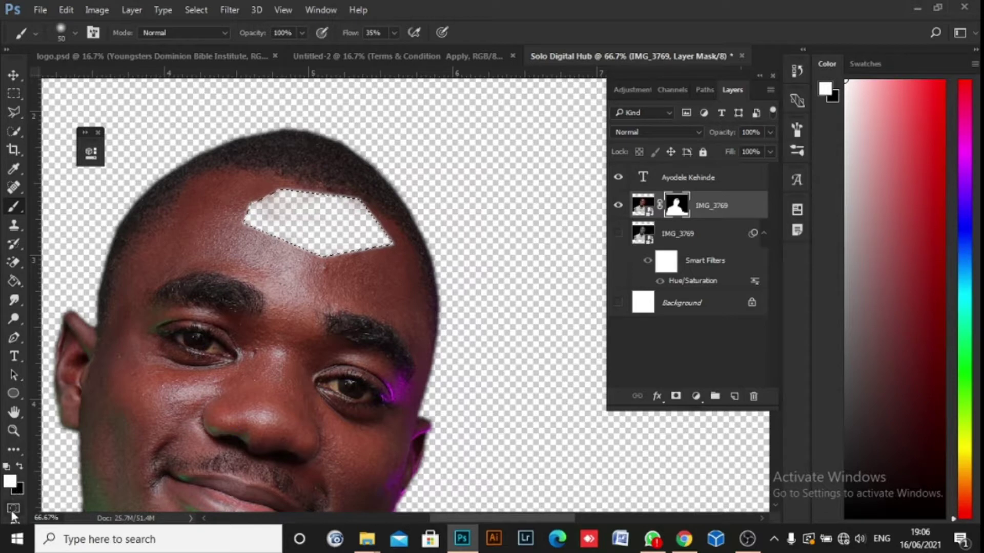
pyautogui.click(10, 483)
pyautogui.moveTo(625, 285); pyautogui.dragTo(767, 273)
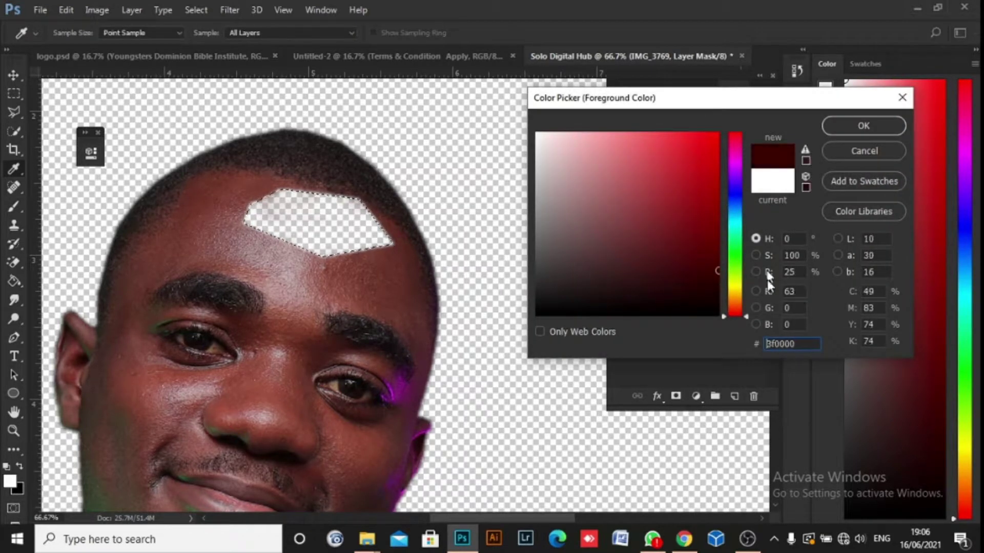
pyautogui.click(893, 129)
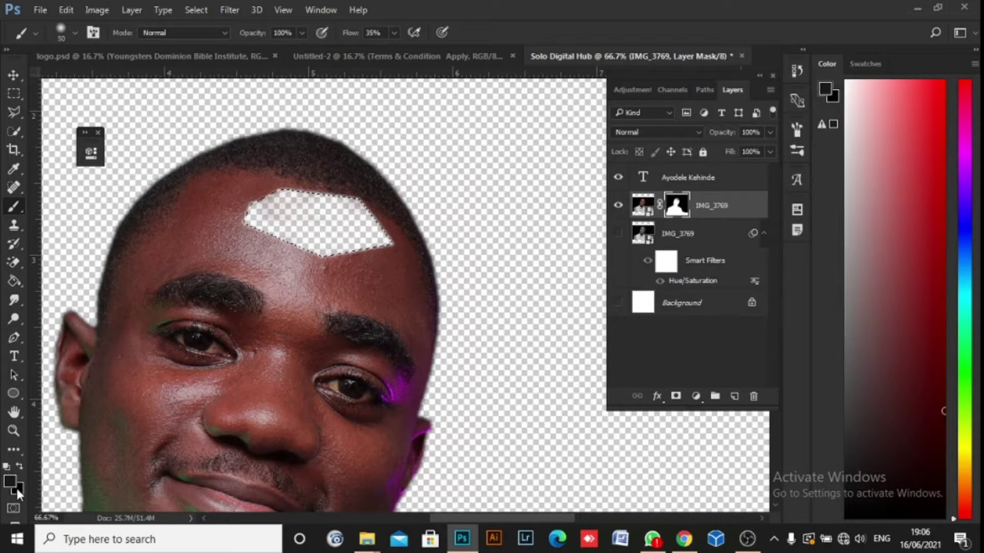
# Step: Paint the layer mask with white over the hidden forehead patch to restore it, deselect, and touch up the patch edge
pyautogui.press('x')
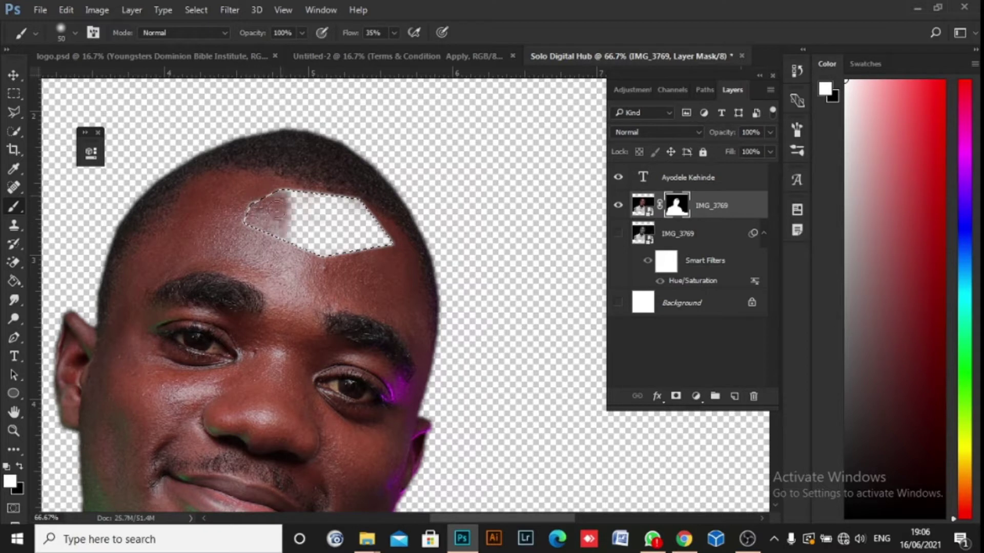
pyautogui.moveTo(290, 220)
pyautogui.mouseDown()
pyautogui.moveTo(307, 248)
pyautogui.moveTo(340, 219)
pyautogui.moveTo(371, 260)
pyautogui.moveTo(376, 237)
pyautogui.mouseUp()
pyautogui.moveTo(310, 263)
pyautogui.mouseDown()
pyautogui.moveTo(339, 251)
pyautogui.moveTo(322, 220)
pyautogui.moveTo(363, 214)
pyautogui.moveTo(299, 193)
pyautogui.moveTo(344, 221)
pyautogui.moveTo(379, 212)
pyautogui.mouseUp()
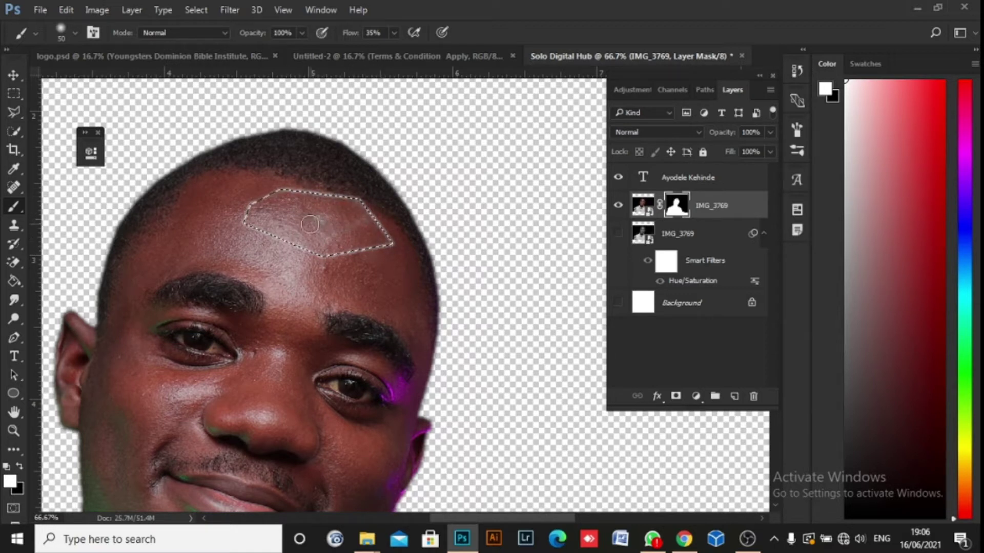
pyautogui.hotkey('ctrl', 'd')
pyautogui.moveTo(395, 237)
pyautogui.mouseDown()
pyautogui.moveTo(330, 259)
pyautogui.moveTo(382, 250)
pyautogui.moveTo(392, 235)
pyautogui.moveTo(365, 207)
pyautogui.moveTo(328, 192)
pyautogui.moveTo(266, 204)
pyautogui.moveTo(268, 190)
pyautogui.moveTo(250, 221)
pyautogui.moveTo(244, 212)
pyautogui.moveTo(278, 225)
pyautogui.moveTo(271, 235)
pyautogui.moveTo(259, 216)
pyautogui.moveTo(316, 247)
pyautogui.moveTo(346, 250)
pyautogui.moveTo(349, 239)
pyautogui.moveTo(386, 249)
pyautogui.moveTo(336, 225)
pyautogui.mouseUp()
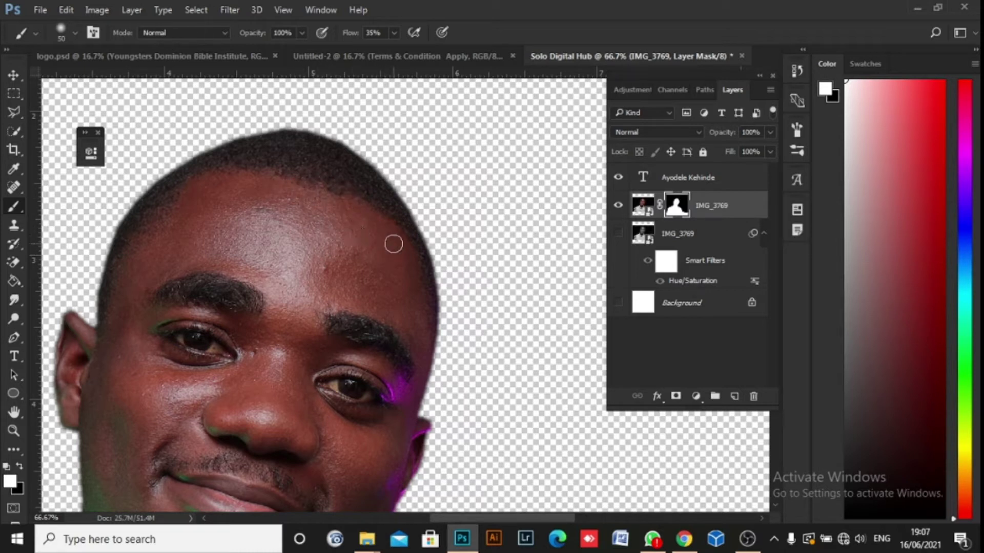
# Step: Move the masked cutout of the man down and left so it meets the canvas's lower edge
pyautogui.scroll(-5, 401, 280)
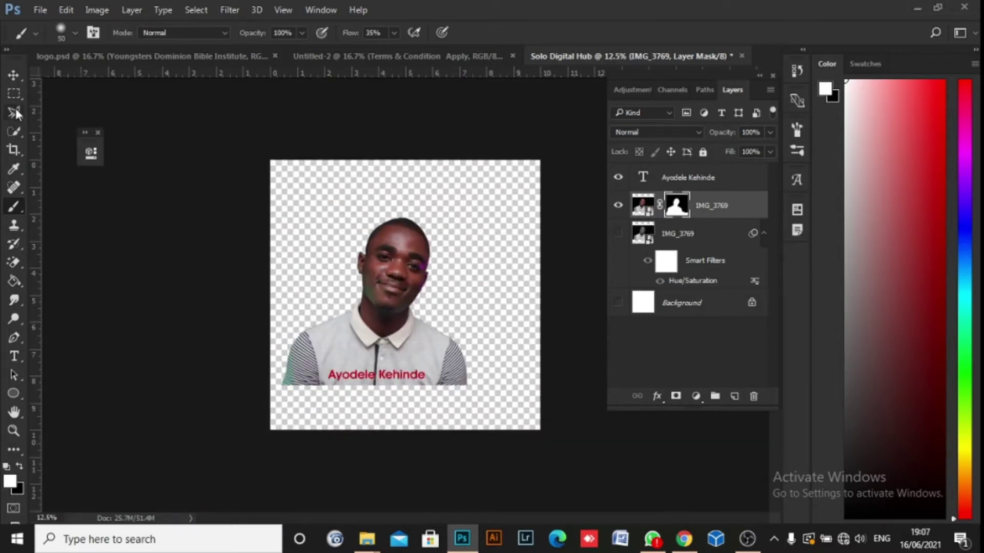
pyautogui.click(13, 78)
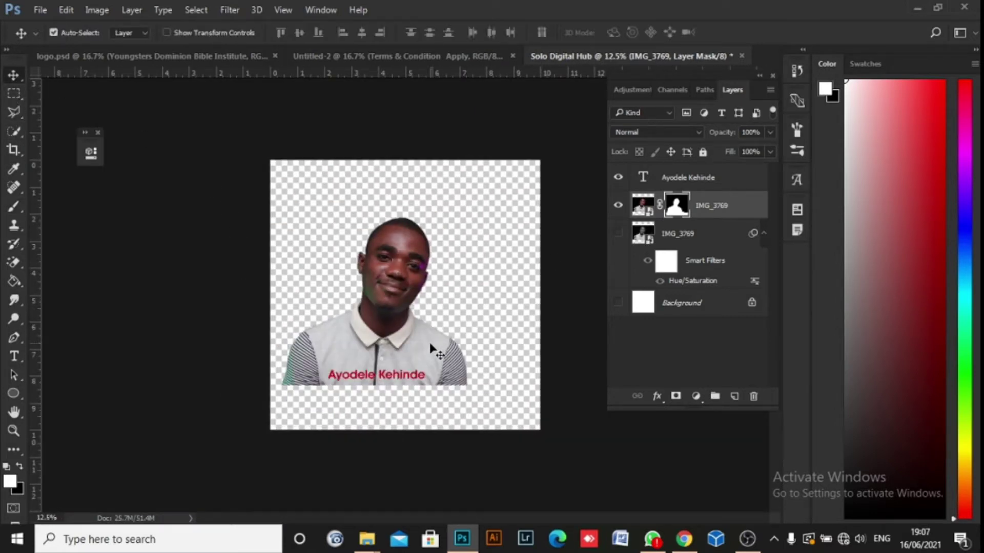
pyautogui.moveTo(417, 363); pyautogui.dragTo(395, 422)
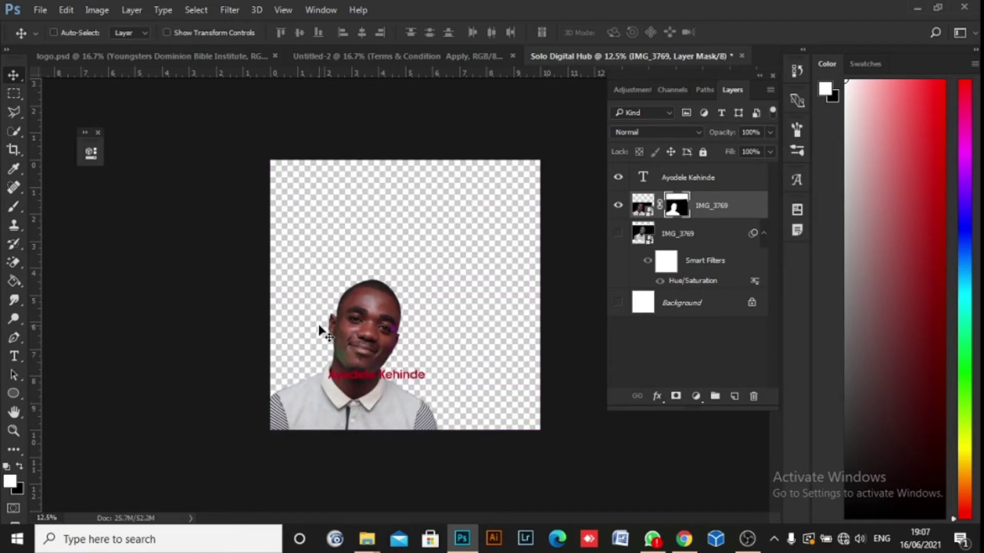
# Step: Scale the masked cutout to about 74% in the canvas's lower-left corner and move the name text onto its shirt
pyautogui.hotkey('ctrl', 't')
pyautogui.moveTo(514, 276); pyautogui.dragTo(443, 317)
pyautogui.moveTo(376, 396); pyautogui.dragTo(381, 379)
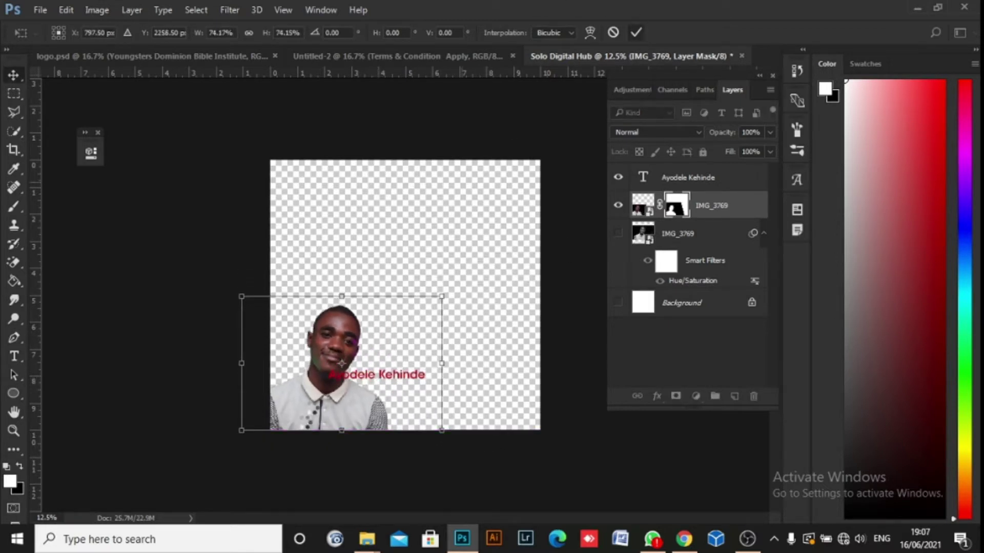
pyautogui.press('Return')
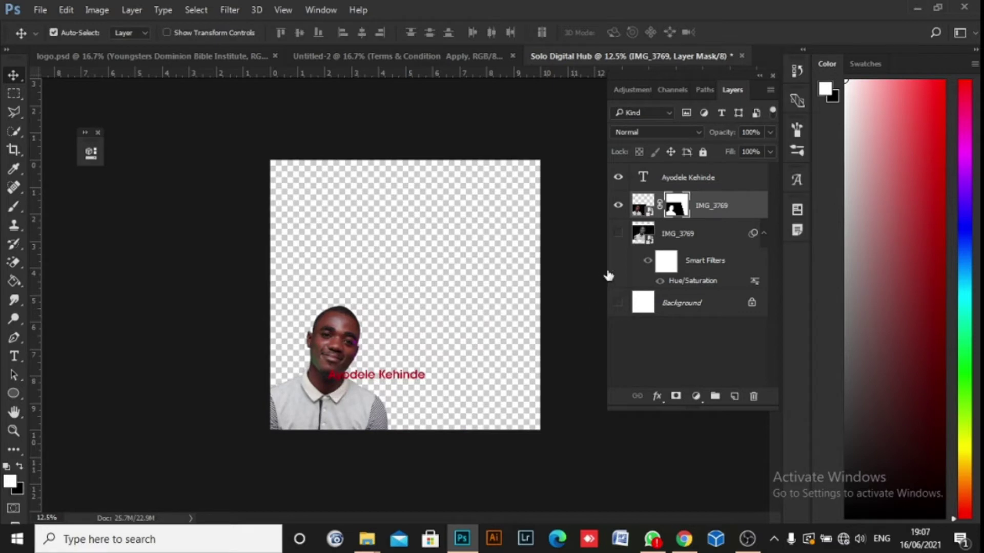
pyautogui.moveTo(365, 376); pyautogui.dragTo(317, 417)
pyautogui.press('d')
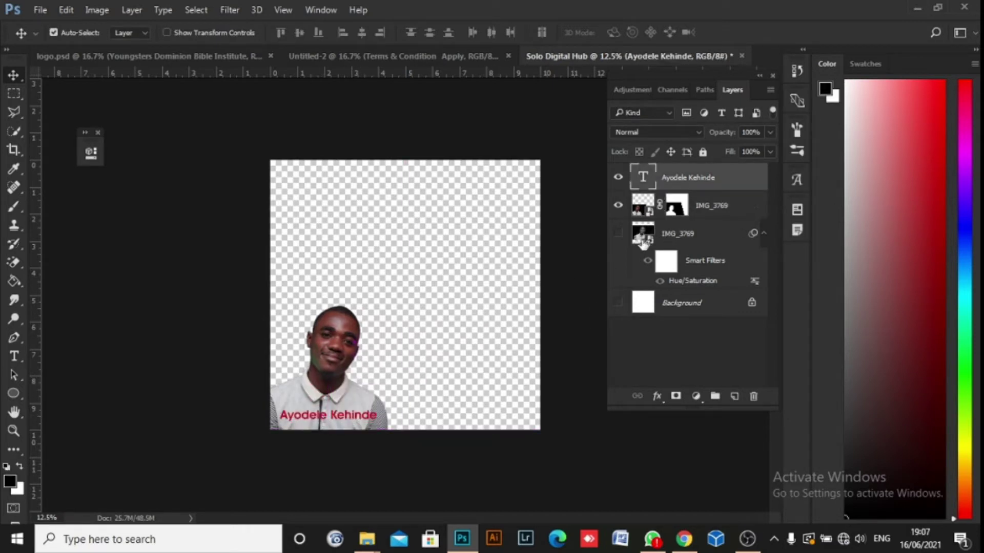
# Step: Show the desaturated photo layer, enlarge it to about 18.46% scale, and position it to fill the canvas behind the cutout
pyautogui.click(619, 234)
pyautogui.moveTo(467, 333); pyautogui.dragTo(467, 379)
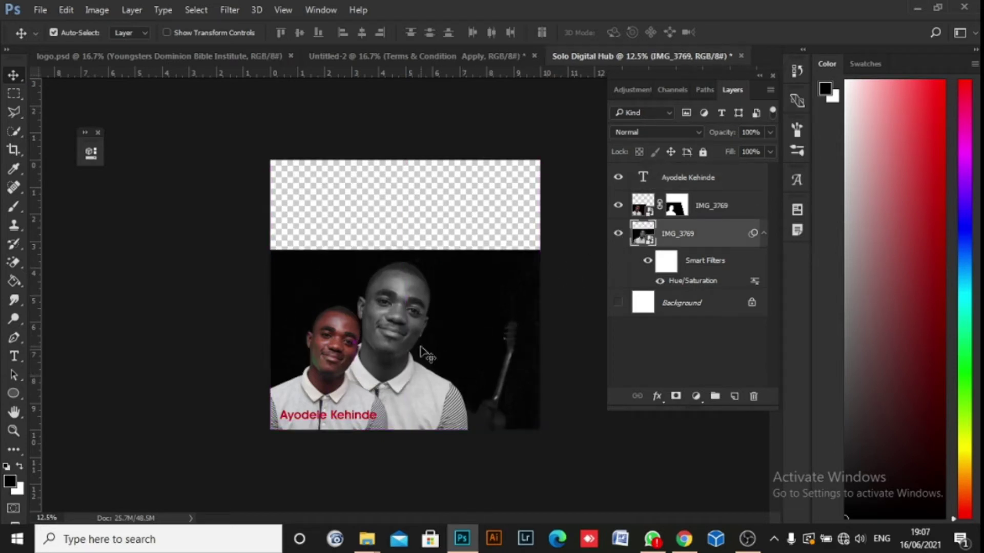
pyautogui.hotkey('ctrl', 't')
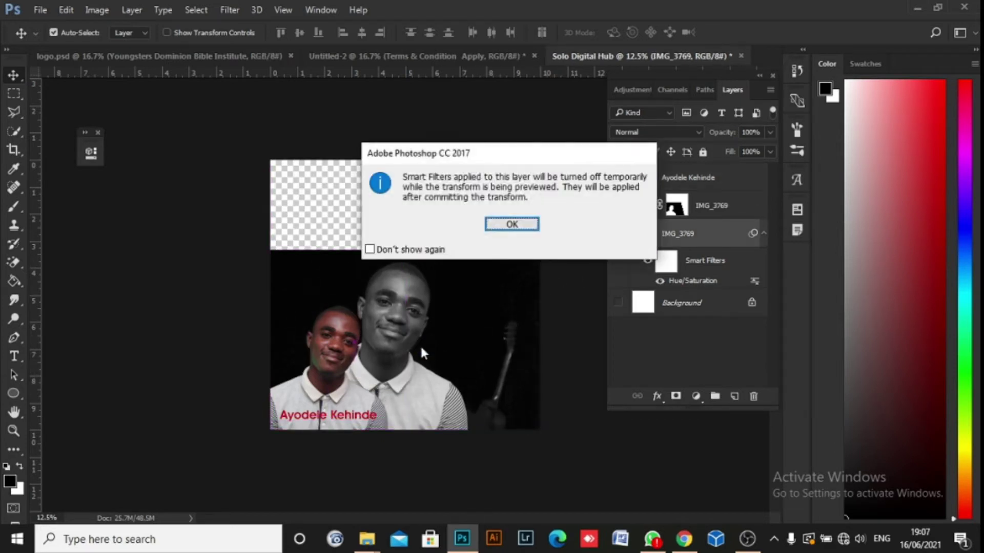
pyautogui.click(511, 224)
pyautogui.moveTo(267, 251); pyautogui.dragTo(174, 85)
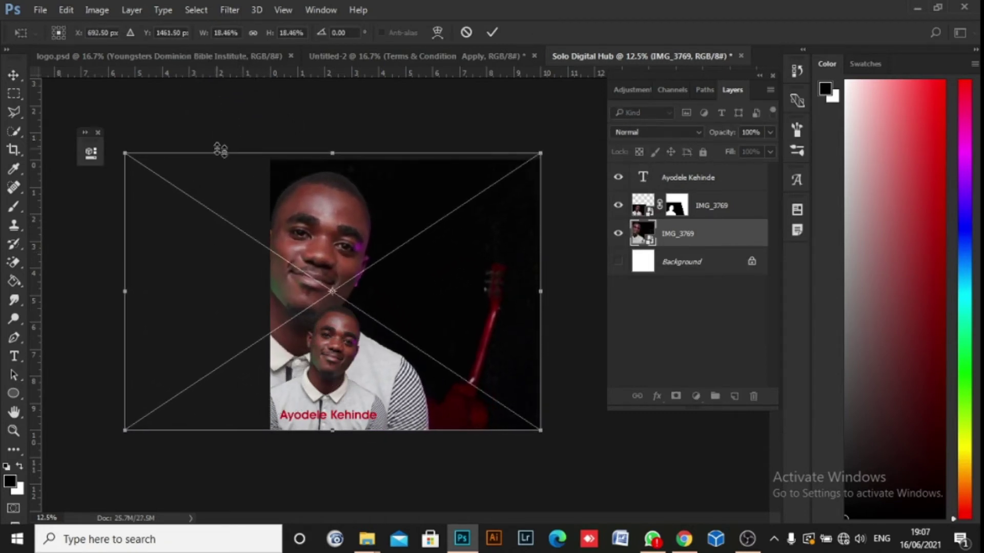
pyautogui.moveTo(384, 266); pyautogui.dragTo(536, 271)
pyautogui.click(491, 33)
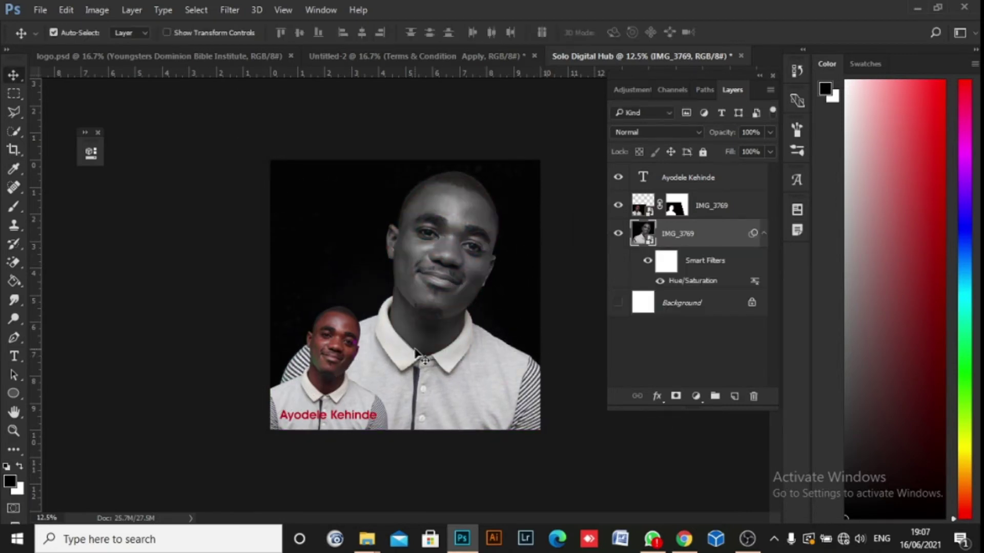